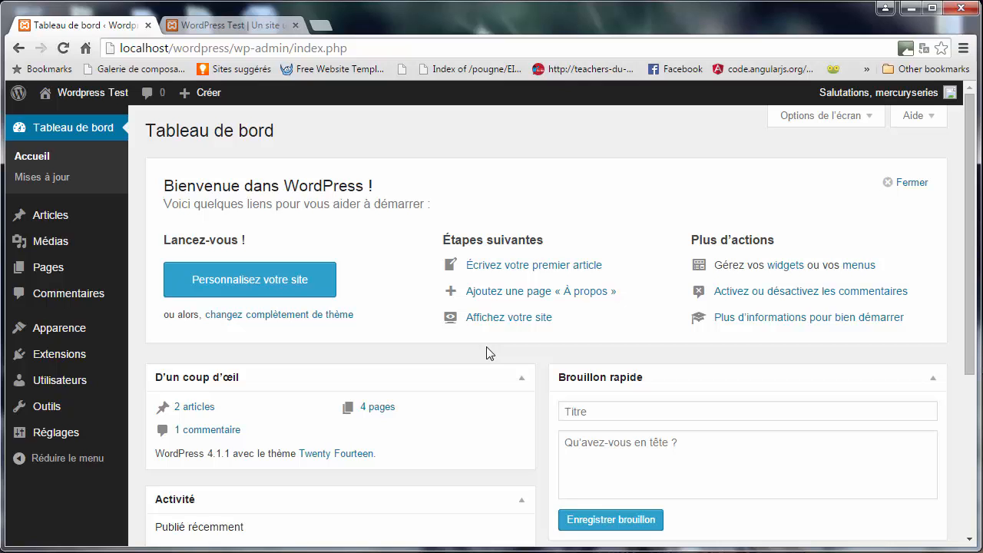
Open the "A propos" page for editing from the list of all pages
{"action": "mouse_move", "coordinate": [76, 277]}
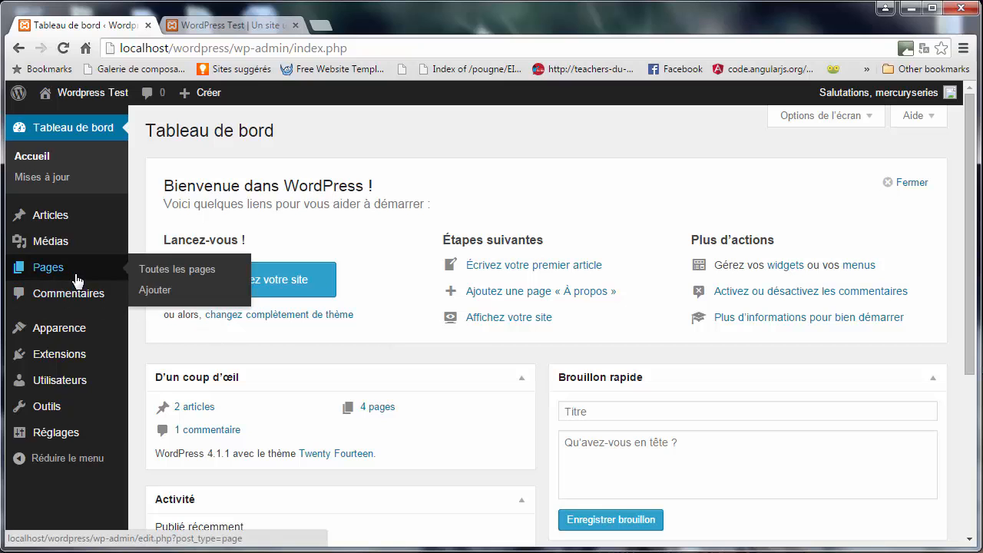
{"action": "left_click", "coordinate": [178, 270]}
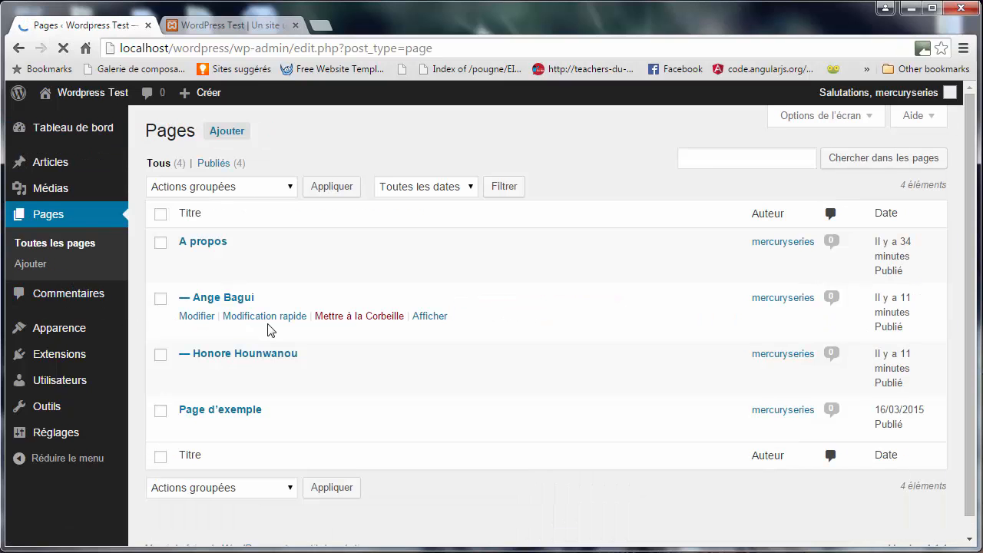
{"action": "left_click", "coordinate": [193, 262]}
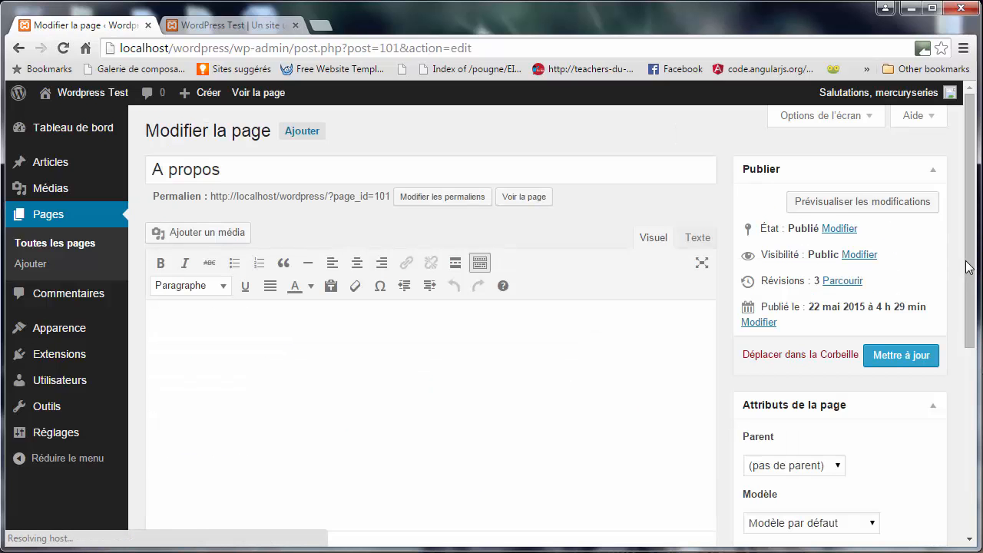
Examine the Modèle options offered in the page attributes of the "A propos" page
{"action": "scroll", "coordinate": [970, 292], "scroll_direction": "down", "scroll_amount": 2}
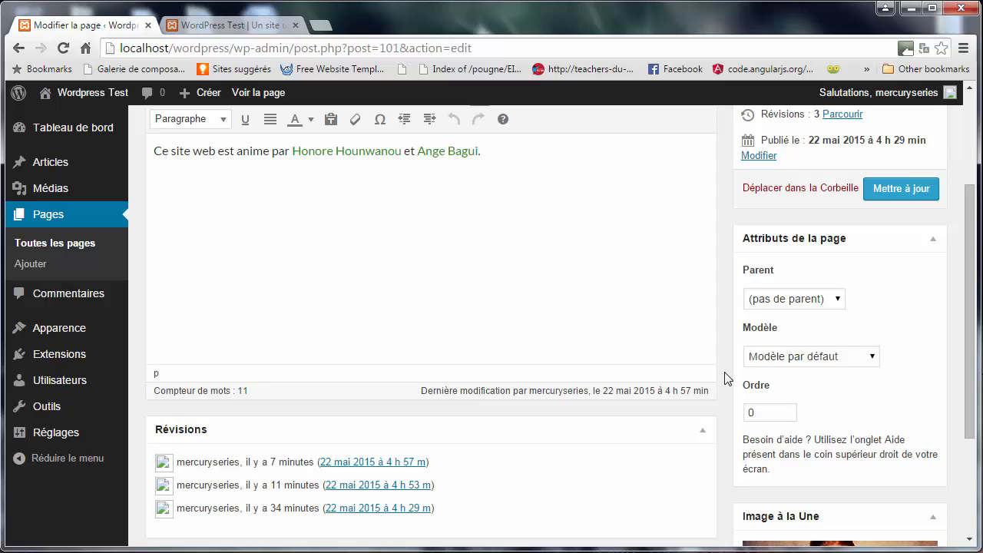
{"action": "left_click", "coordinate": [769, 359]}
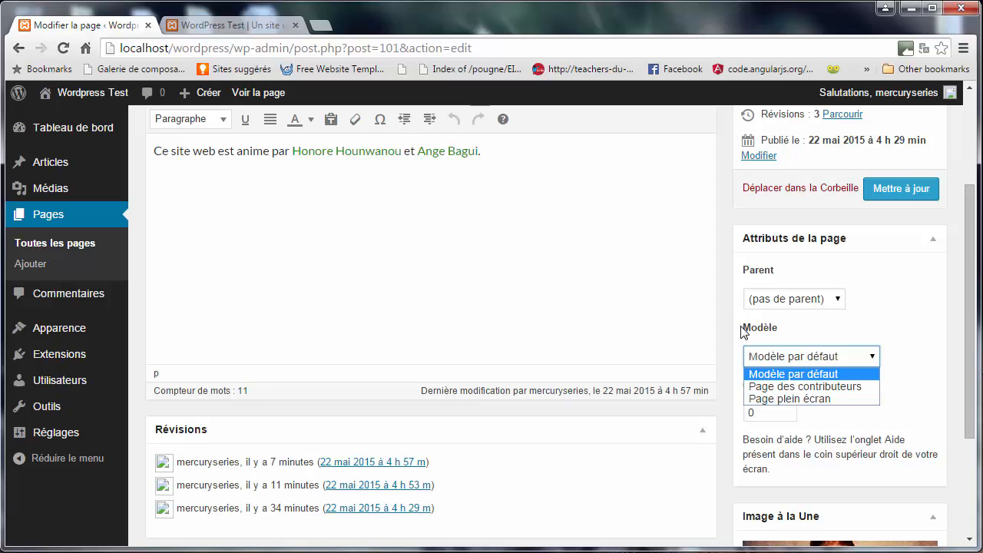
{"action": "left_click_drag", "start_coordinate": [745, 332], "coordinate": [781, 327]}
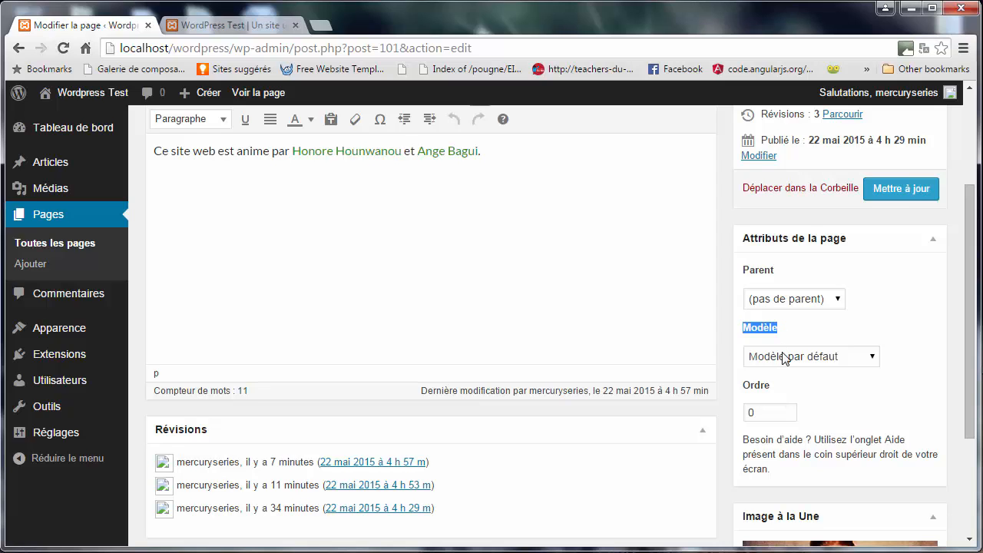
{"action": "left_click", "coordinate": [730, 352]}
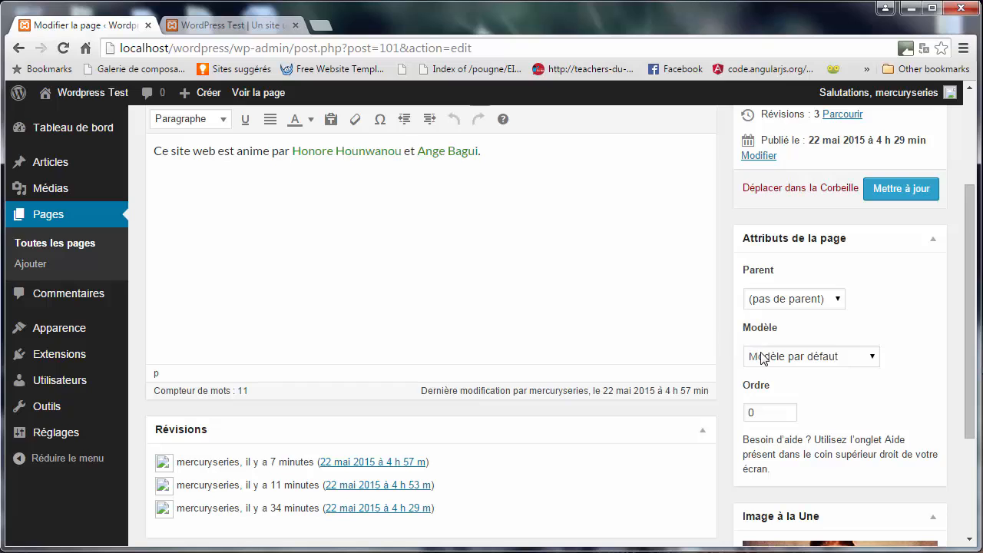
{"action": "left_click", "coordinate": [763, 360]}
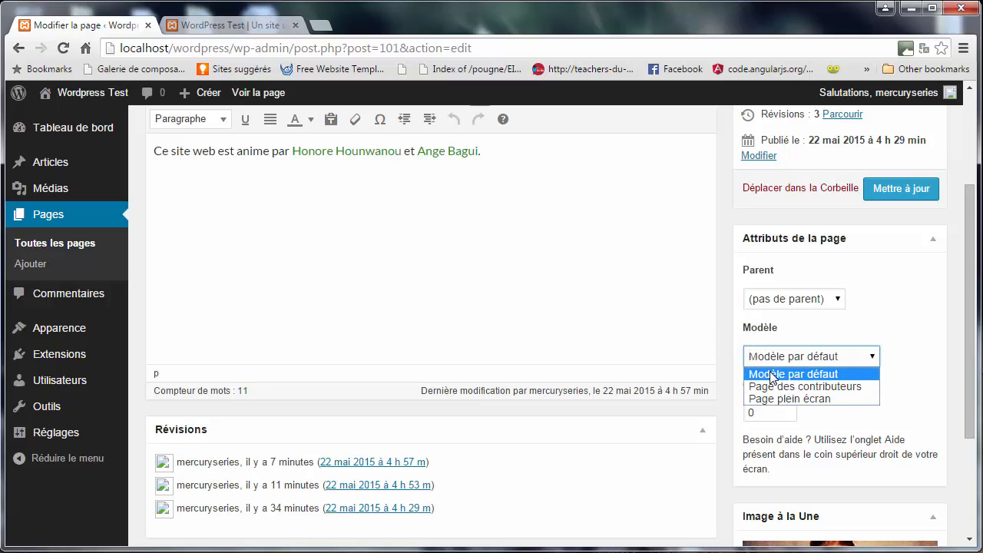
{"action": "left_click", "coordinate": [735, 332]}
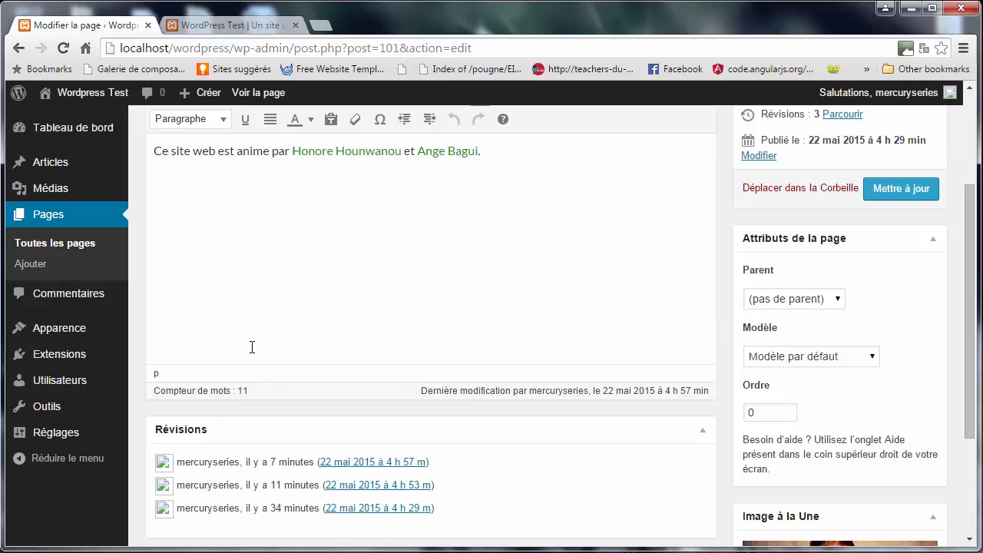
Activate the Twenty Fifteen theme
{"action": "mouse_move", "coordinate": [86, 338]}
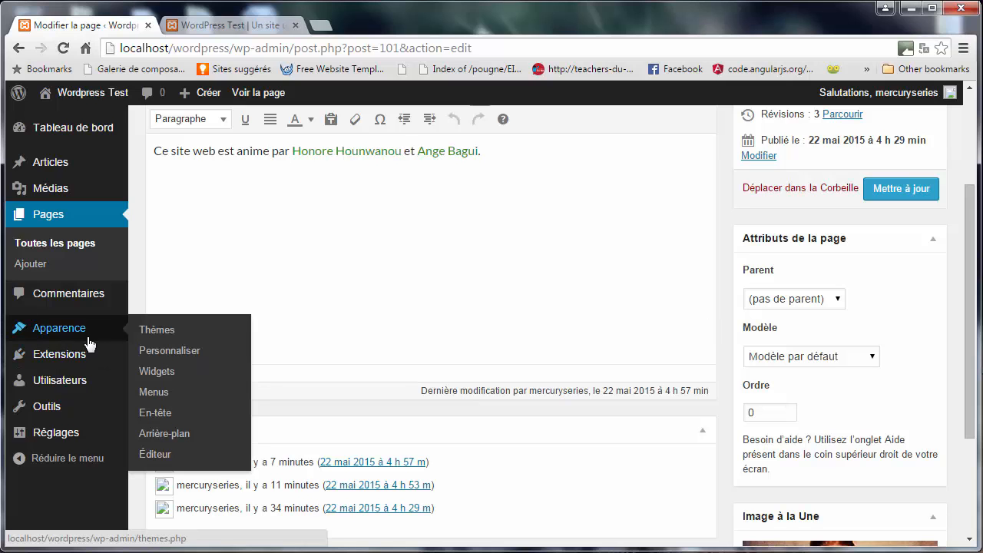
{"action": "left_click", "coordinate": [185, 339]}
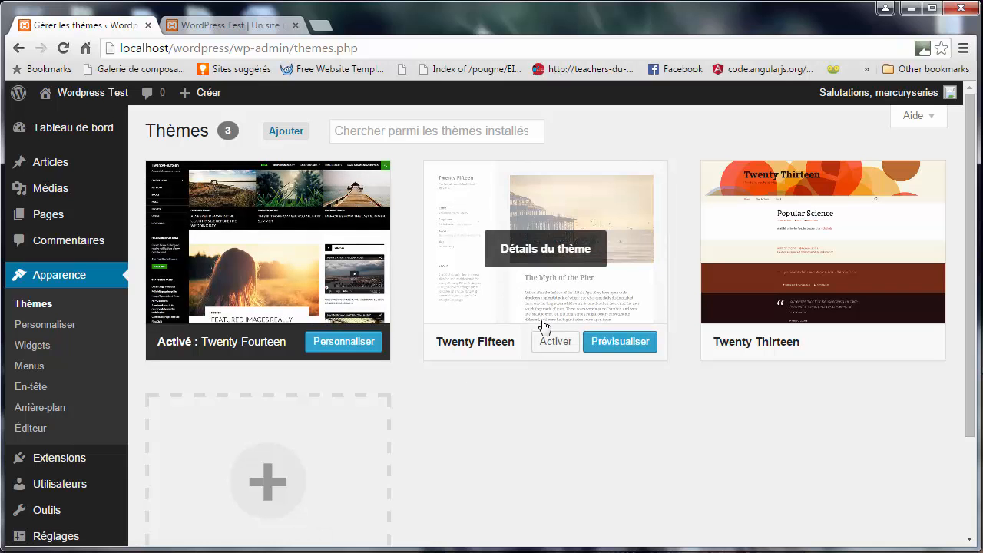
{"action": "left_click", "coordinate": [556, 347]}
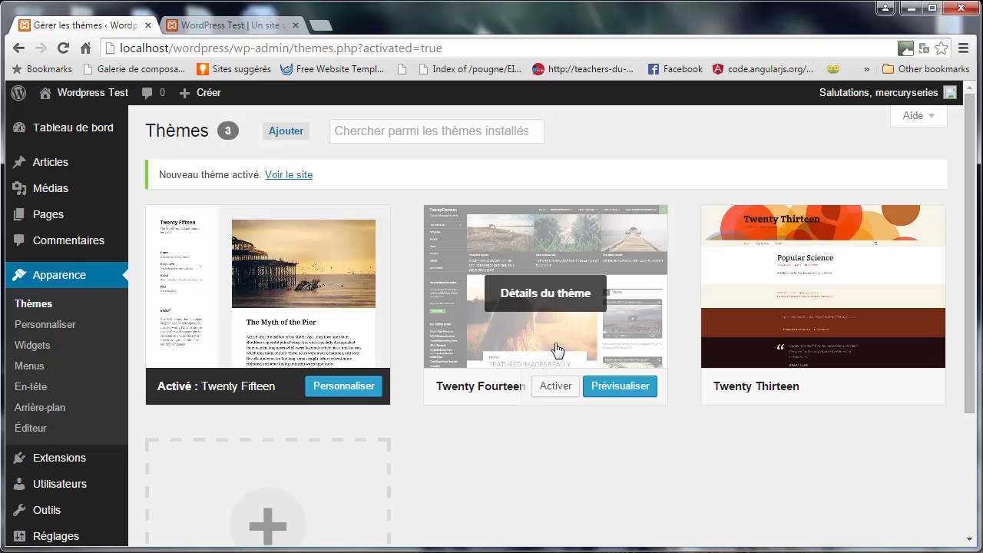
Open the "A propos" page for editing and examine its page attributes under the Twenty Fifteen theme
{"action": "mouse_move", "coordinate": [81, 215]}
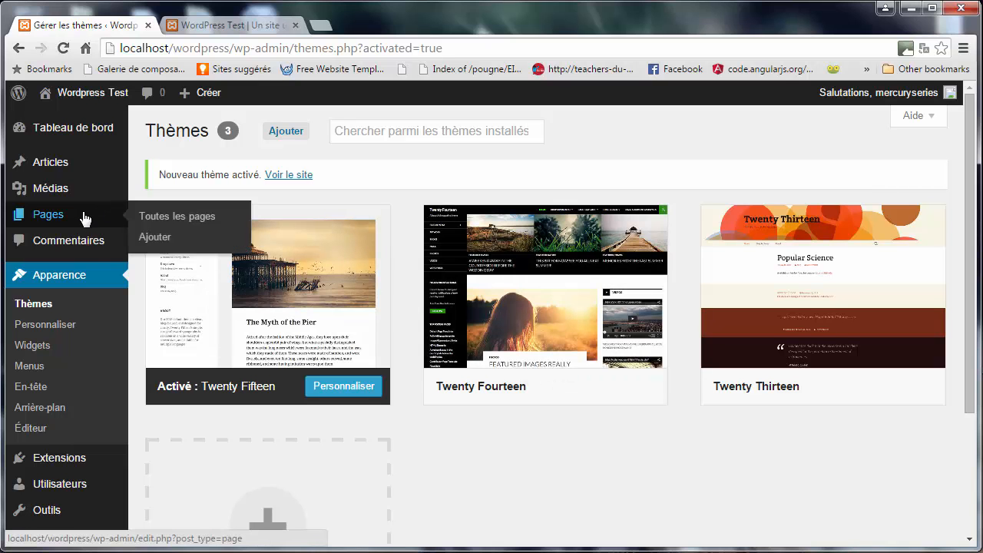
{"action": "left_click", "coordinate": [151, 221]}
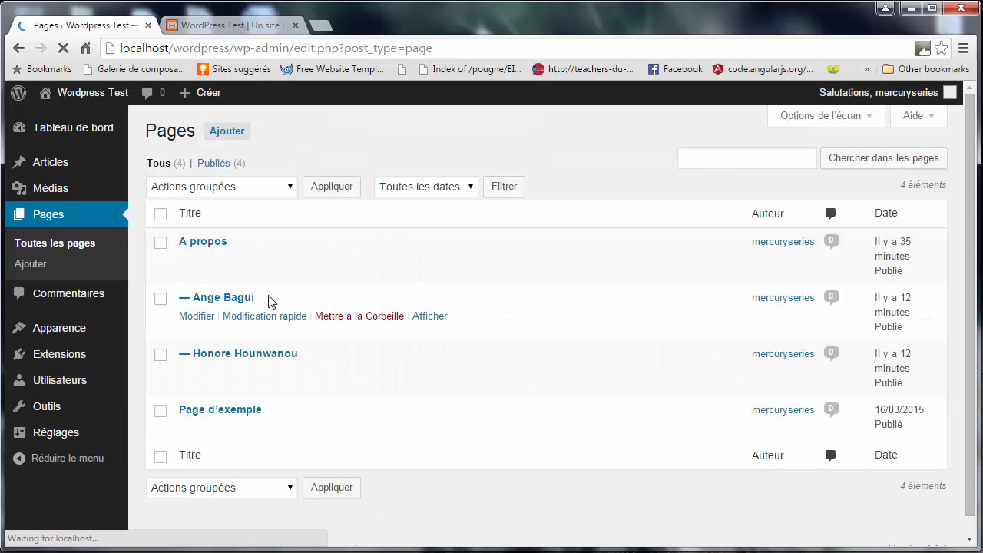
{"action": "left_click", "coordinate": [194, 260]}
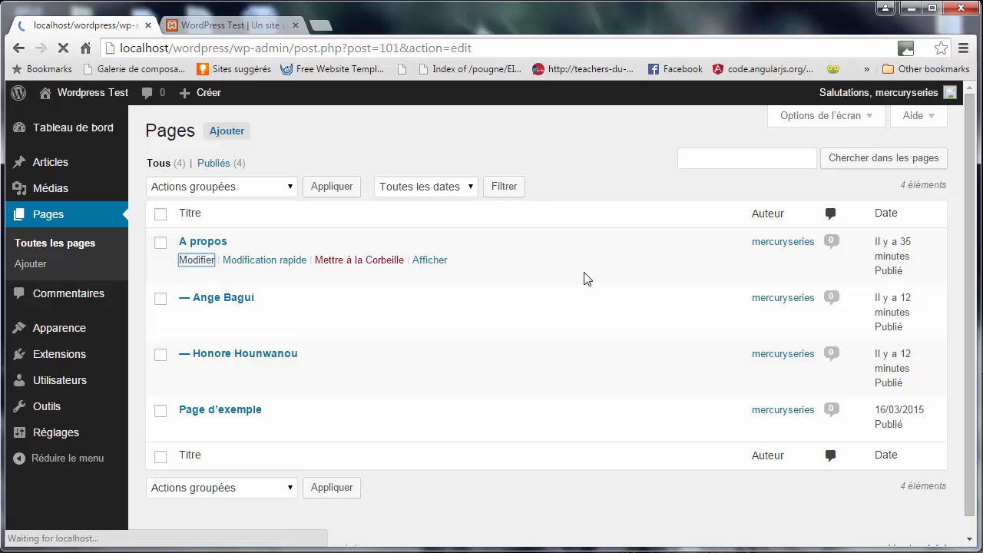
{"action": "left_click_drag", "start_coordinate": [976, 247], "coordinate": [978, 332]}
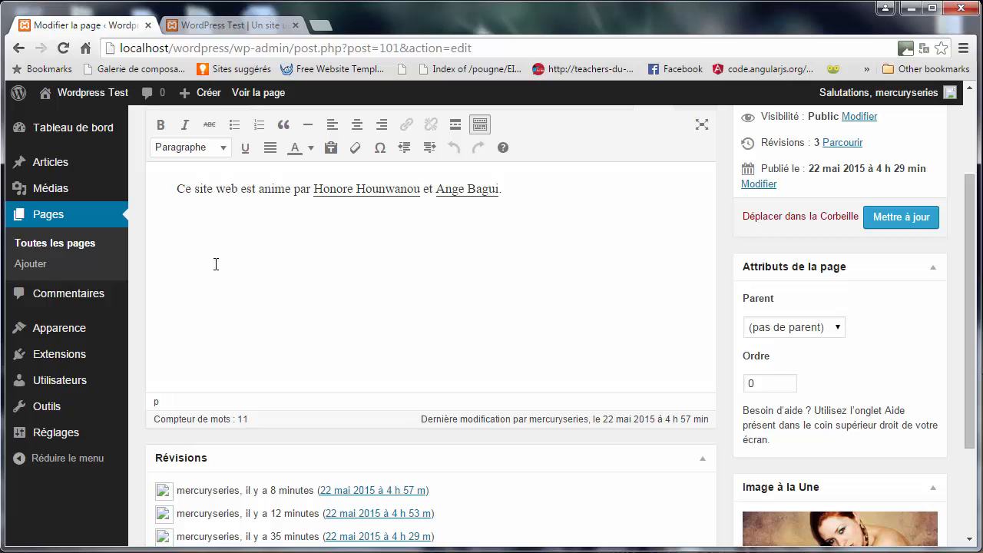
Activate the Twenty Fourteen theme
{"action": "mouse_move", "coordinate": [92, 328]}
{"action": "left_click", "coordinate": [169, 335]}
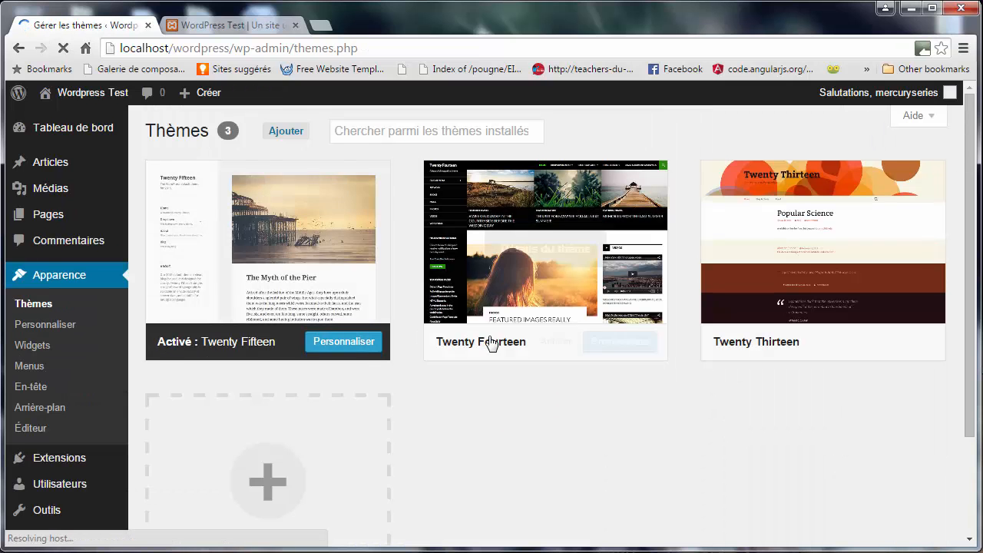
{"action": "left_click", "coordinate": [570, 346]}
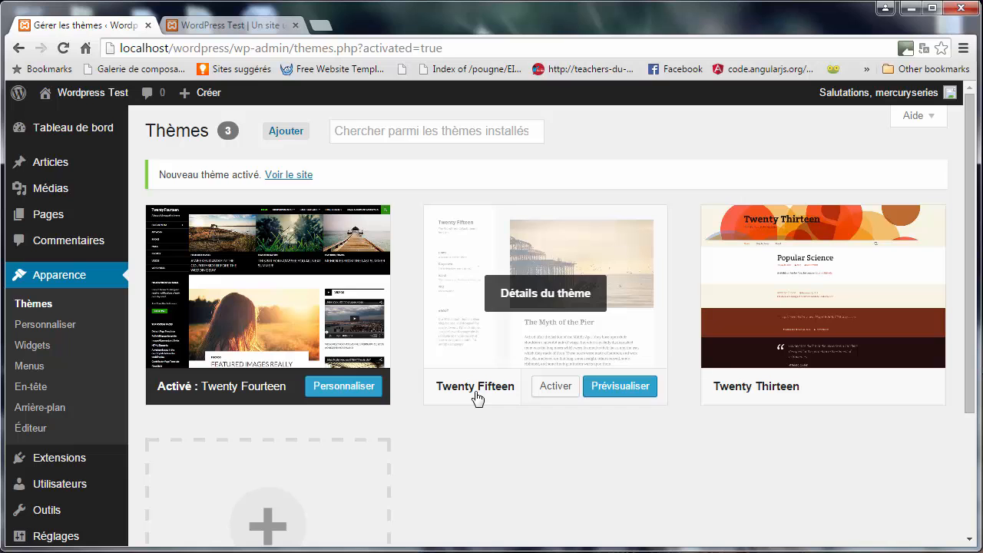
Open the "A propos" page for editing and review its Modèle options under the Twenty Fourteen theme
{"action": "mouse_move", "coordinate": [66, 220]}
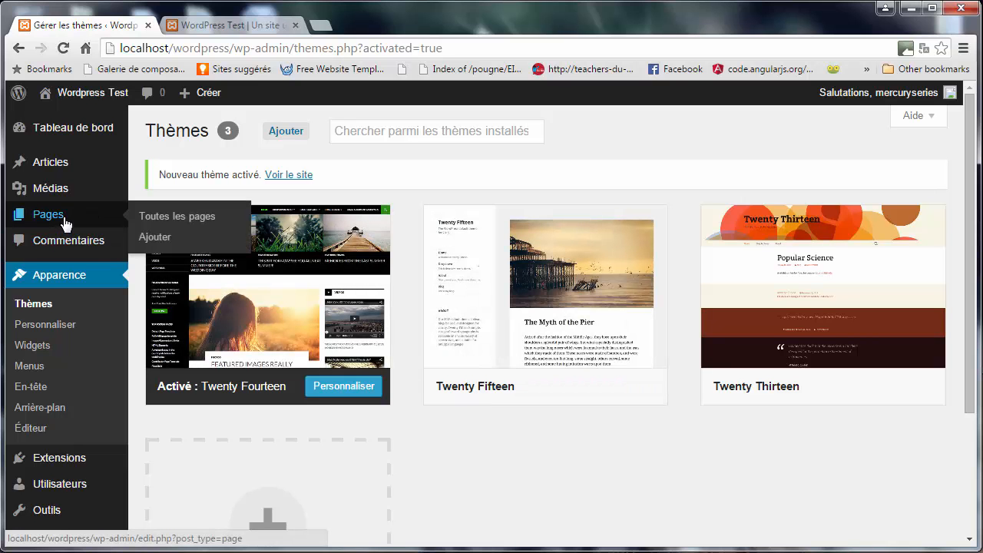
{"action": "left_click", "coordinate": [166, 222]}
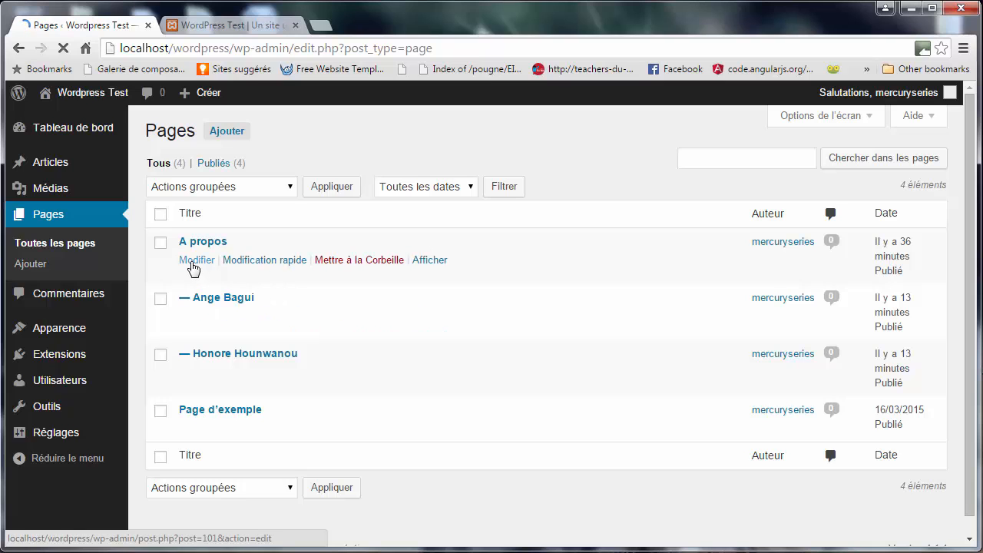
{"action": "left_click", "coordinate": [195, 262]}
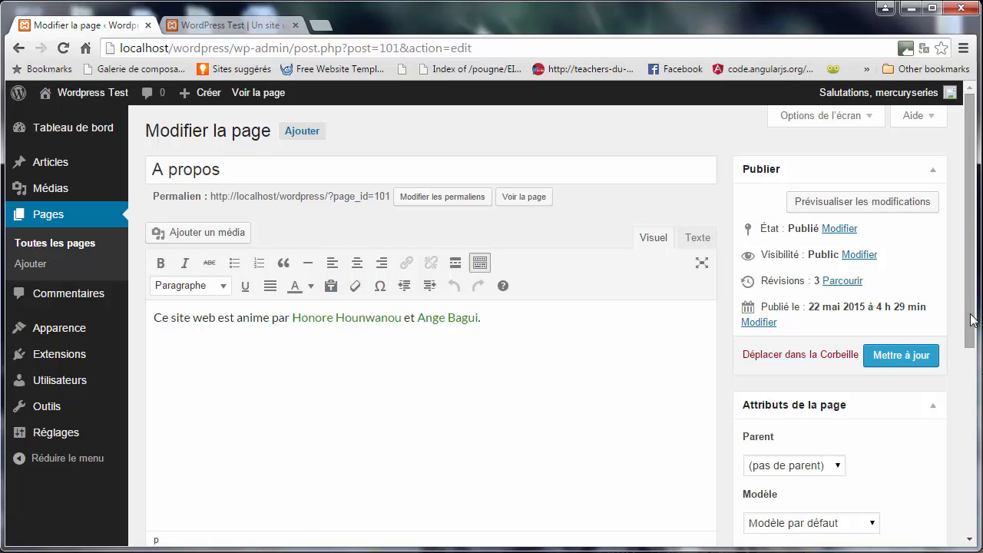
{"action": "scroll", "coordinate": [969, 317], "scroll_direction": "down", "scroll_amount": 2}
{"action": "left_click", "coordinate": [808, 356]}
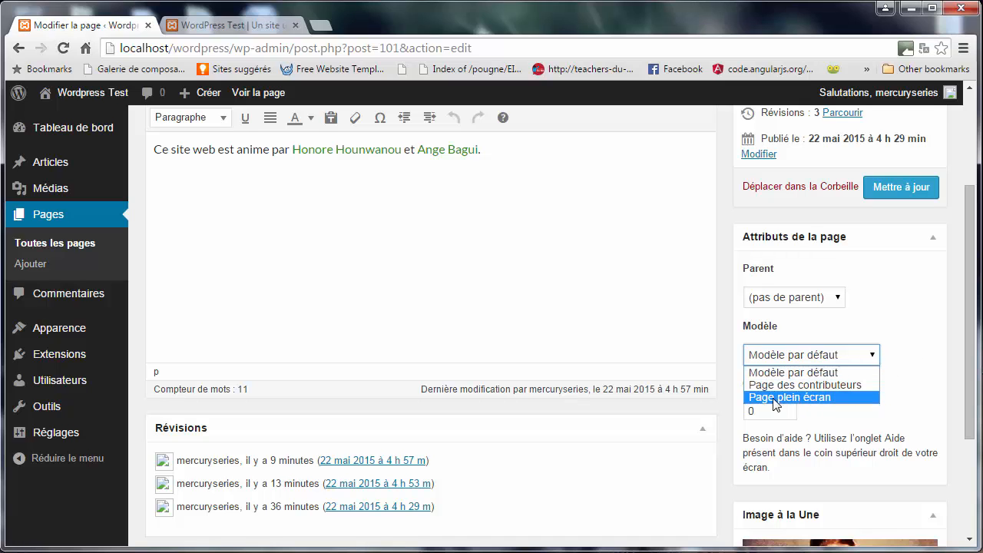
{"action": "left_click", "coordinate": [899, 393]}
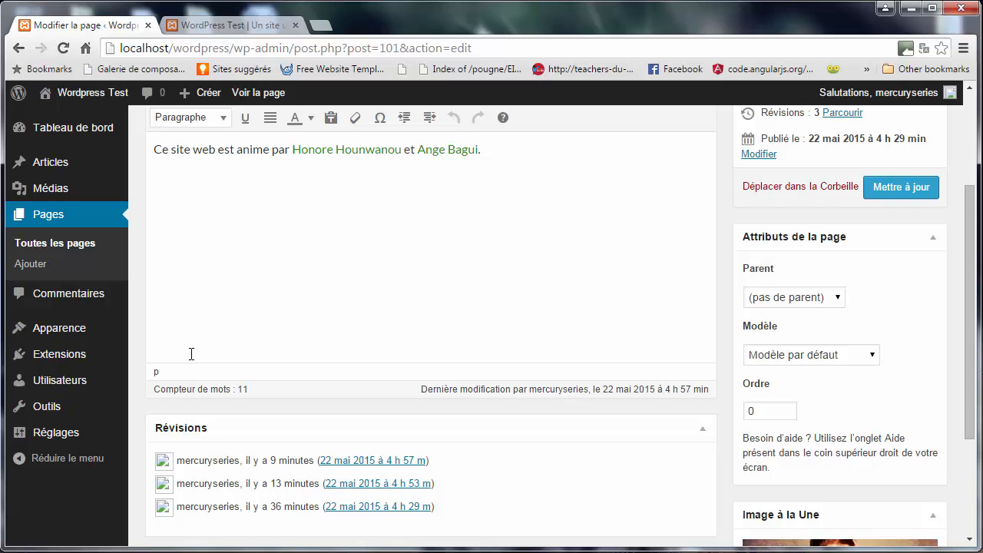
{"action": "left_click", "coordinate": [844, 361]}
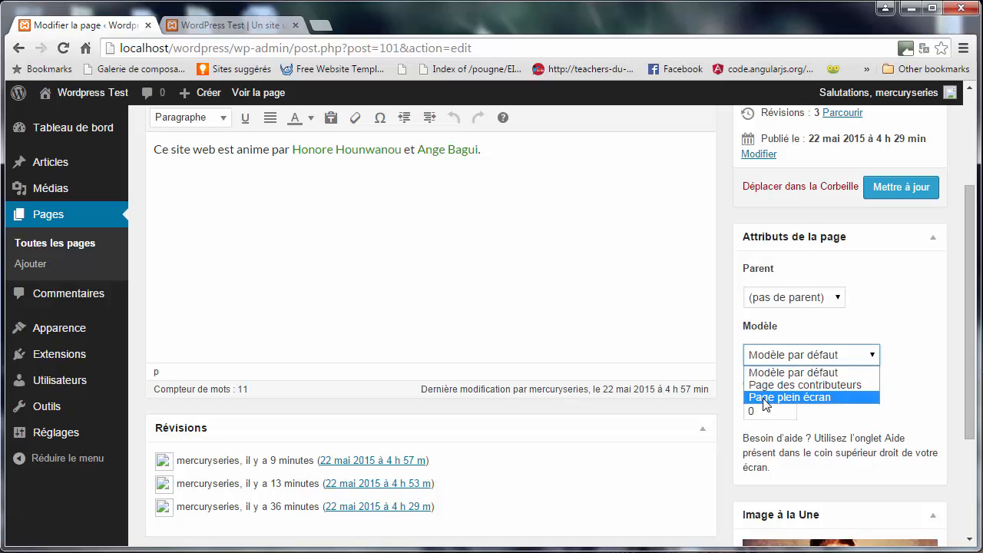
Add an "Articles récents" widget to the "Barre latérale de contenu" widget area
{"action": "mouse_move", "coordinate": [29, 332]}
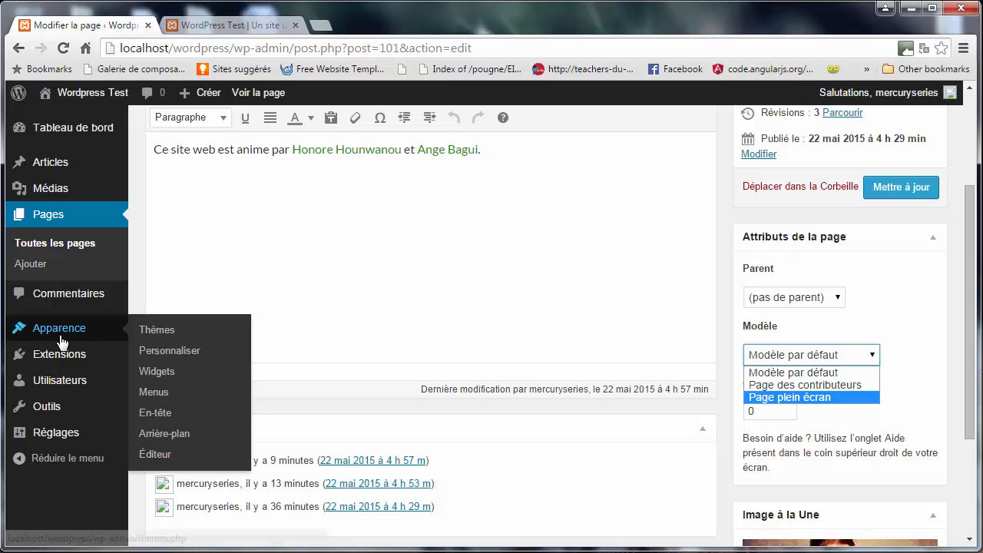
{"action": "left_click", "coordinate": [160, 373]}
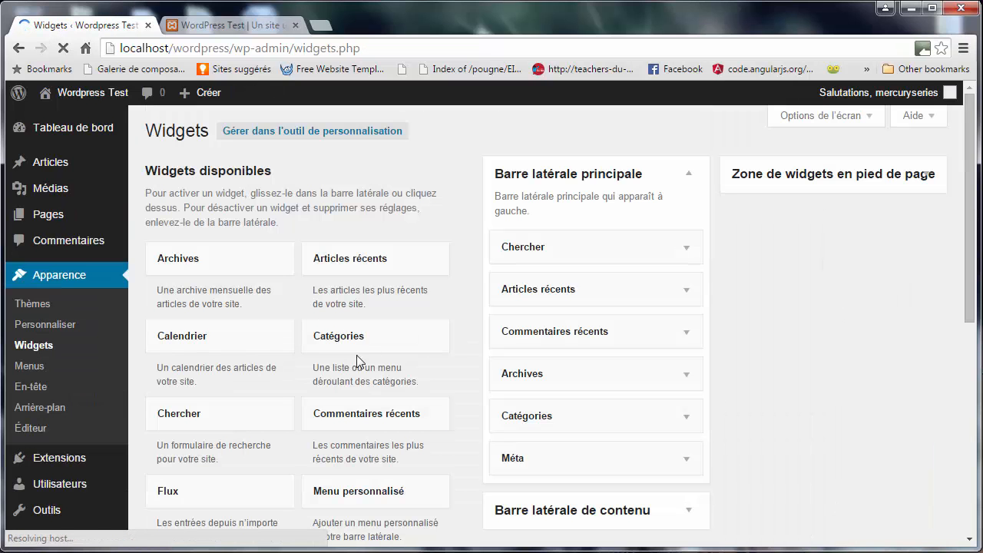
{"action": "left_click", "coordinate": [346, 265]}
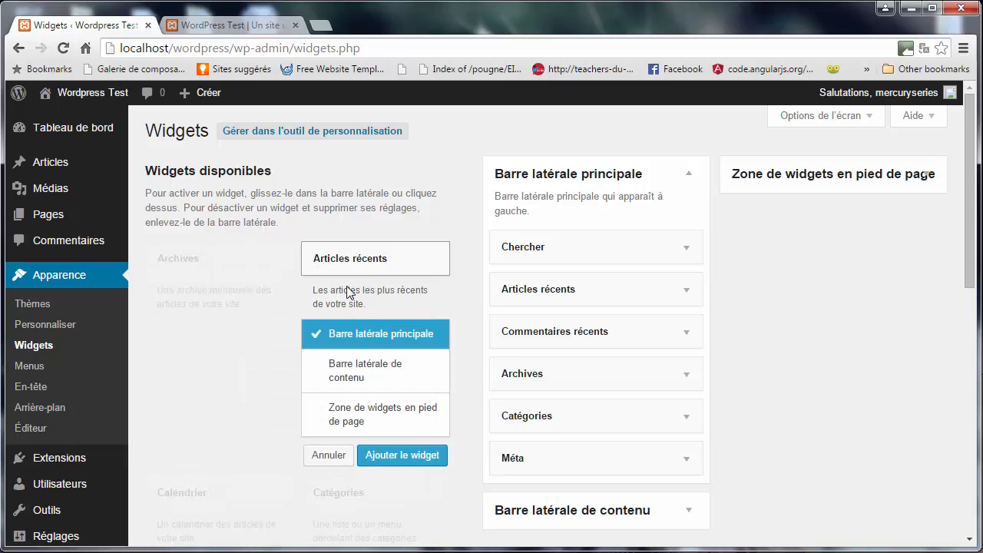
{"action": "left_click", "coordinate": [332, 376]}
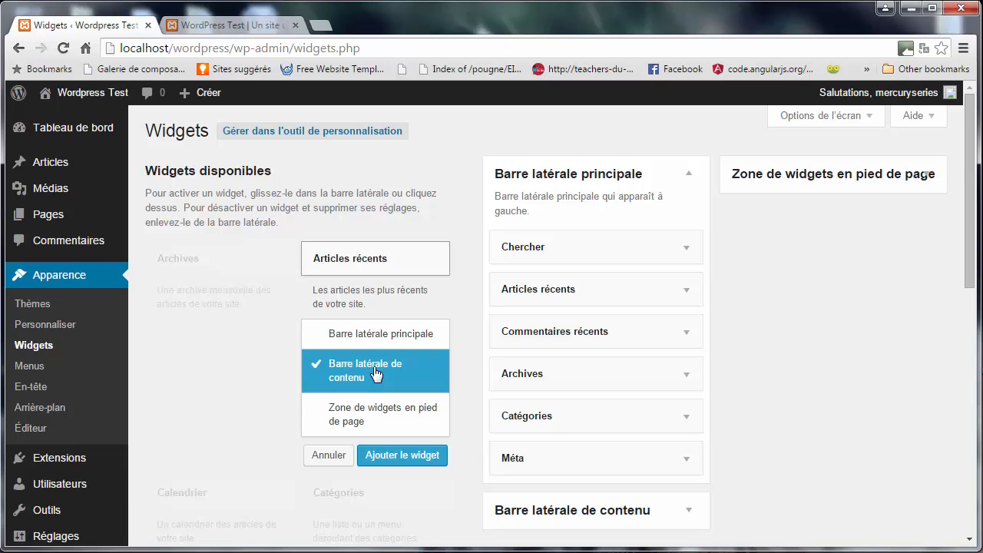
{"action": "left_click", "coordinate": [384, 455]}
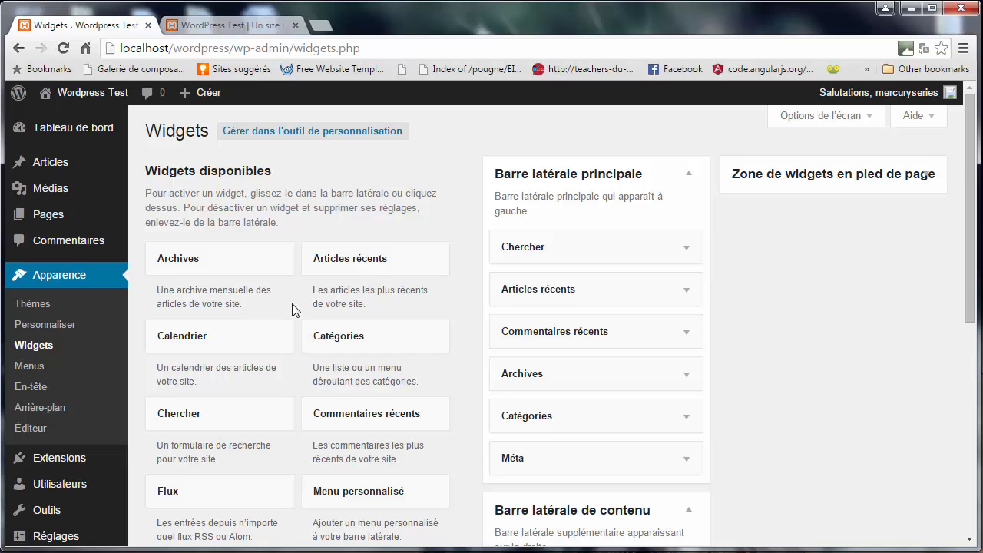
Check the content sidebar on the site's home page, the Javascript article and a subpage of "A propos"
{"action": "left_click", "coordinate": [205, 30]}
{"action": "left_click", "coordinate": [223, 49]}
{"action": "key", "text": "Return"}
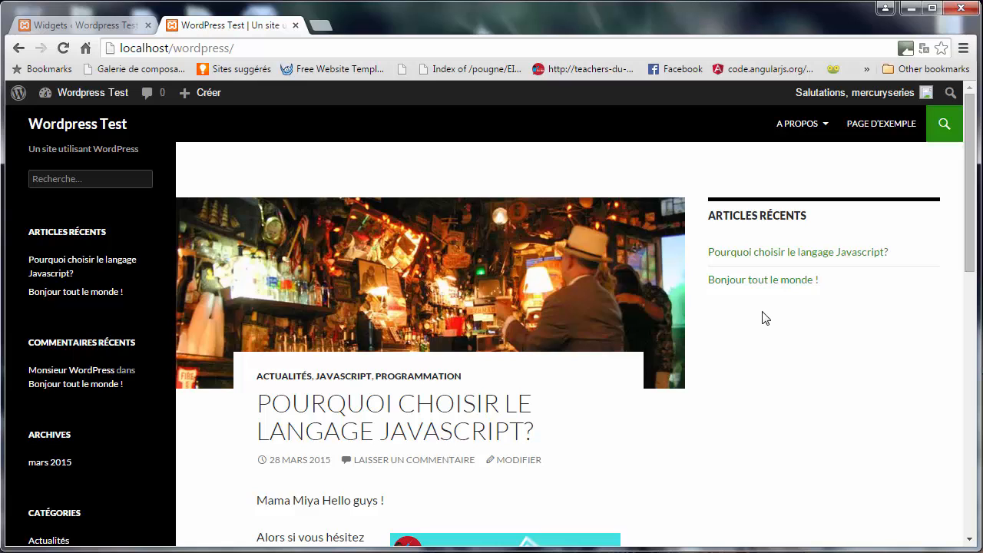
{"action": "left_click", "coordinate": [465, 430]}
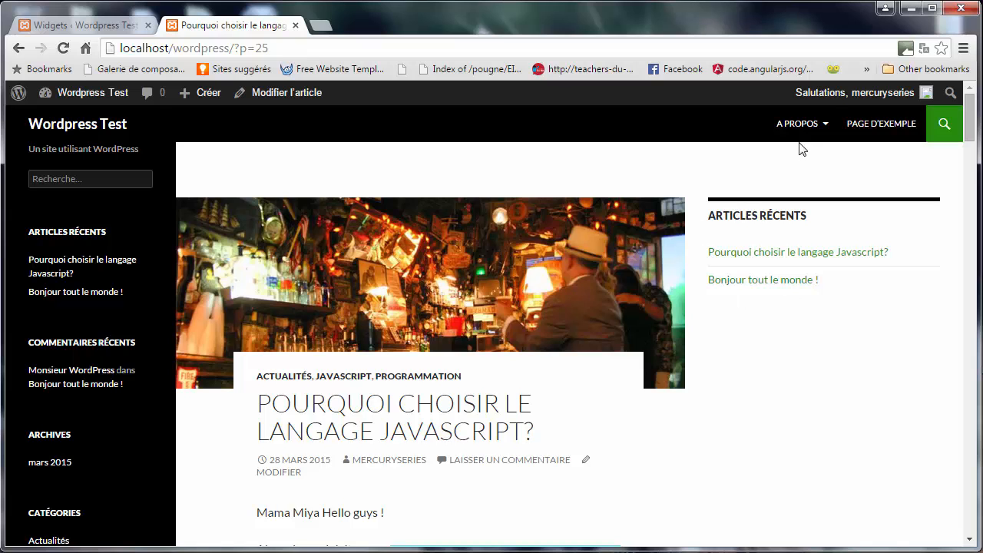
{"action": "left_click", "coordinate": [797, 168]}
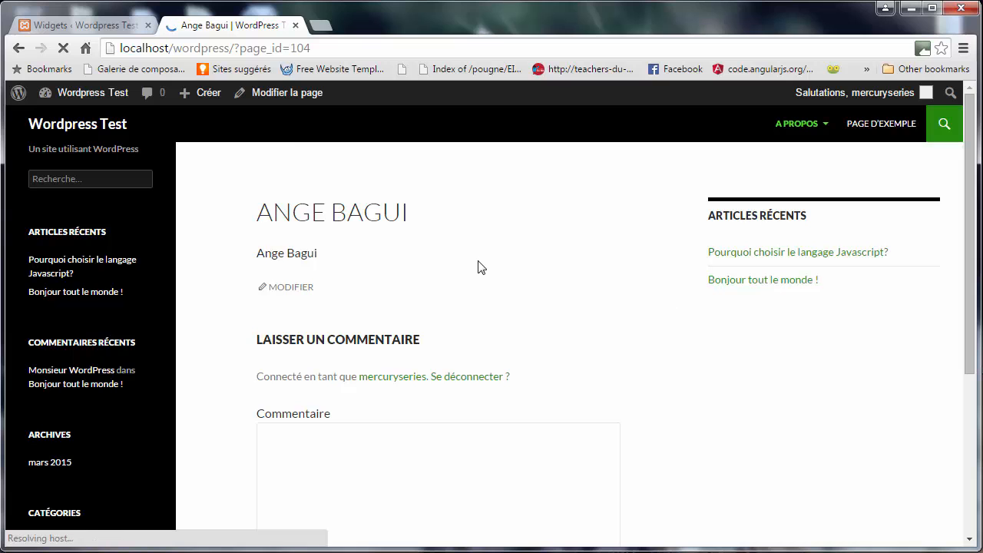
Return to the site administration and open the "A propos" page for editing
{"action": "left_click", "coordinate": [77, 26]}
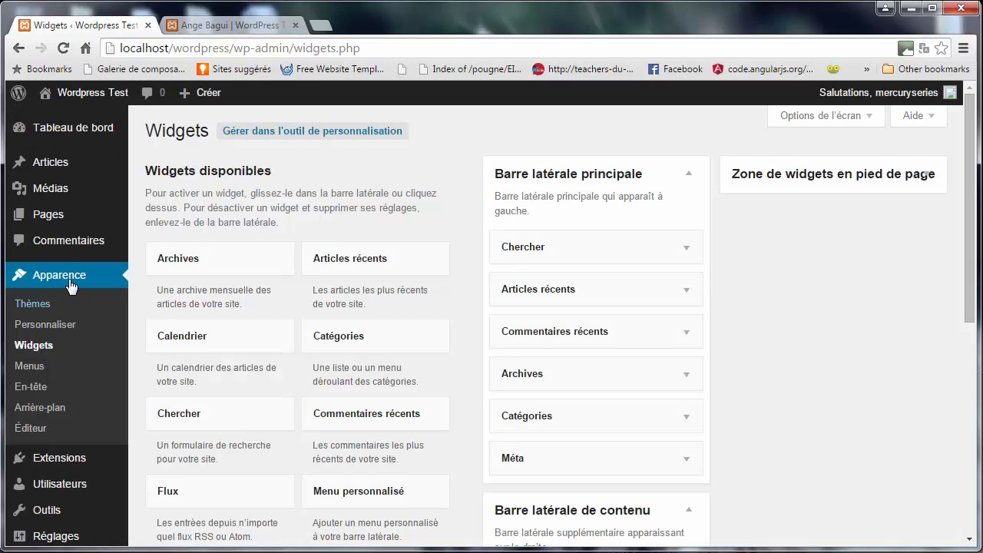
{"action": "mouse_move", "coordinate": [81, 219]}
{"action": "left_click", "coordinate": [136, 219]}
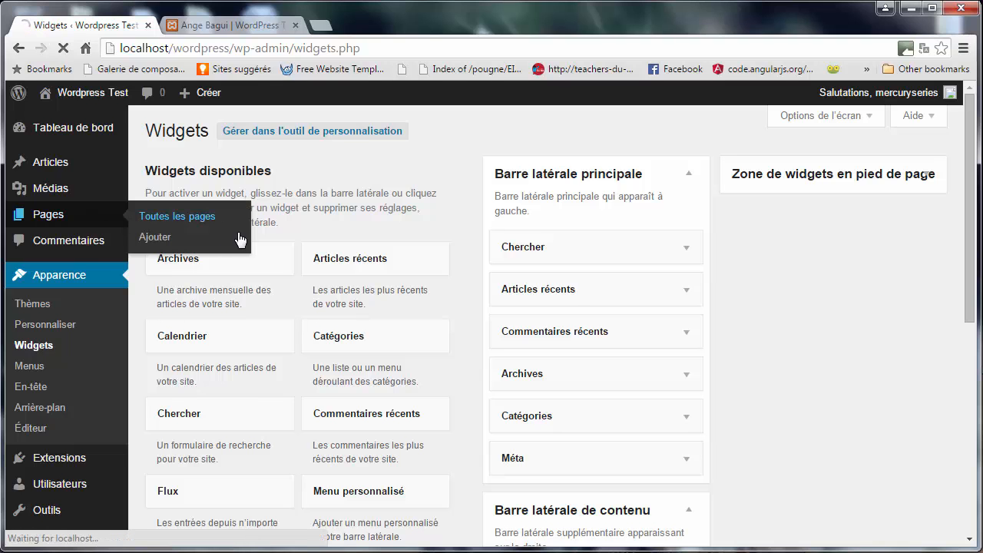
{"action": "left_click", "coordinate": [200, 262]}
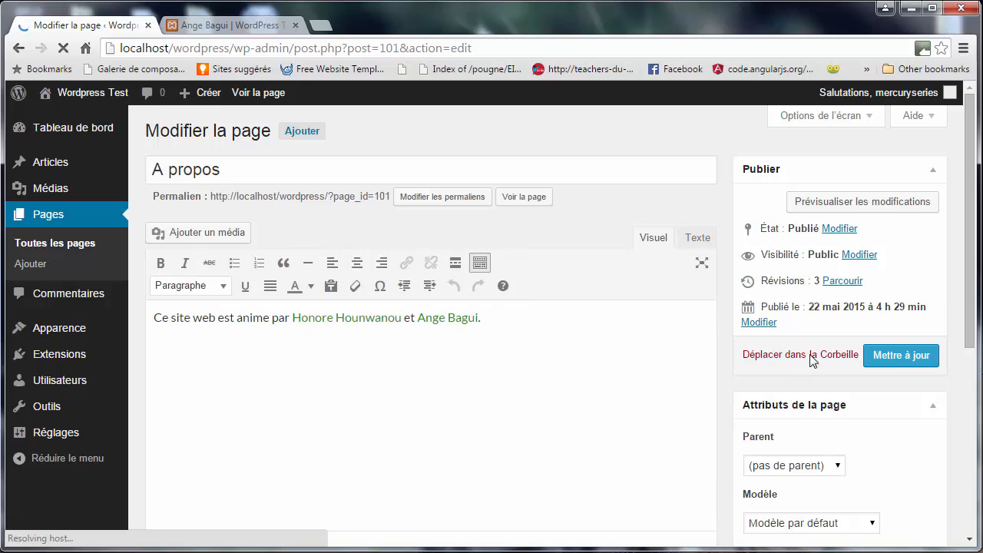
Set the Modèle of the "A propos" page to "Page plein écran" and update the page
{"action": "scroll", "coordinate": [972, 374], "scroll_direction": "down", "scroll_amount": 2}
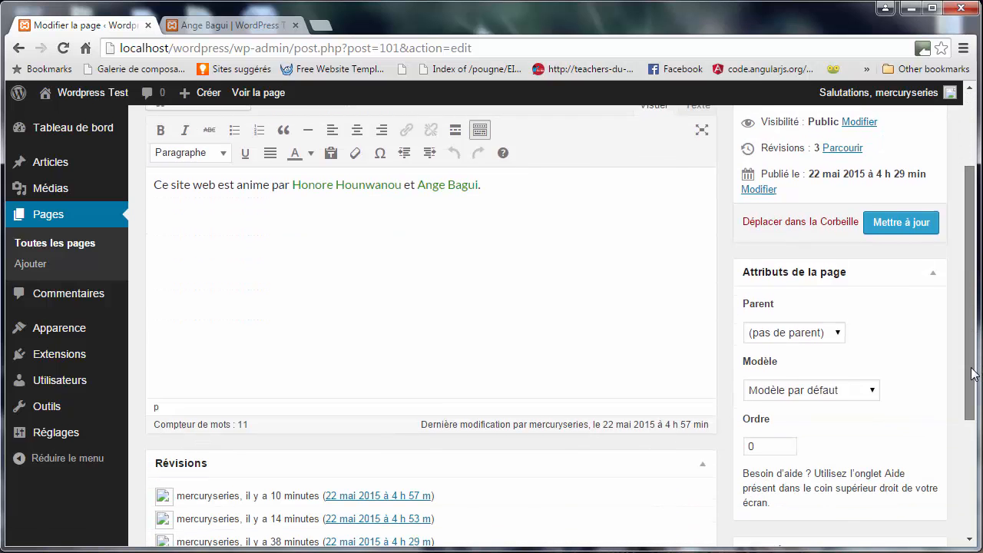
{"action": "left_click", "coordinate": [822, 389]}
{"action": "left_click", "coordinate": [789, 430]}
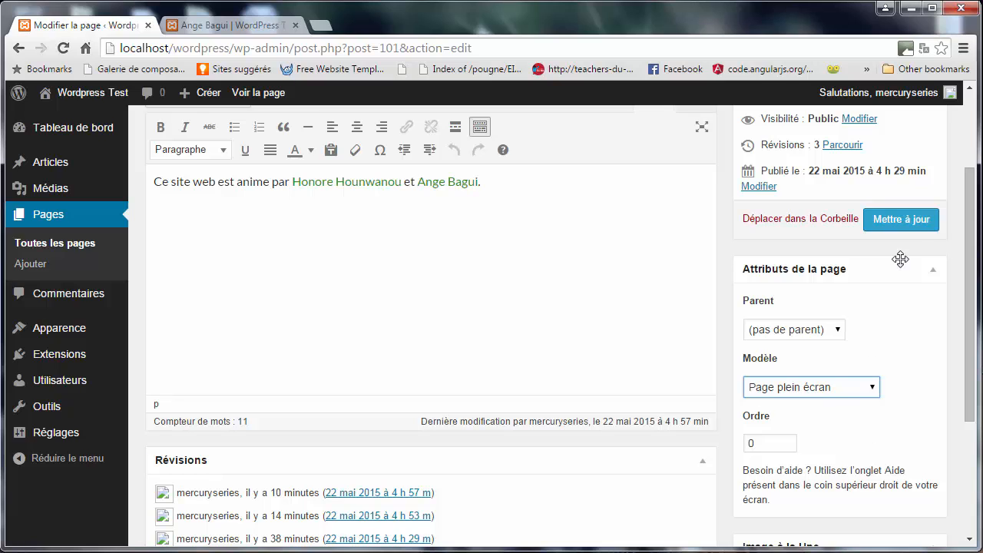
{"action": "left_click", "coordinate": [903, 225]}
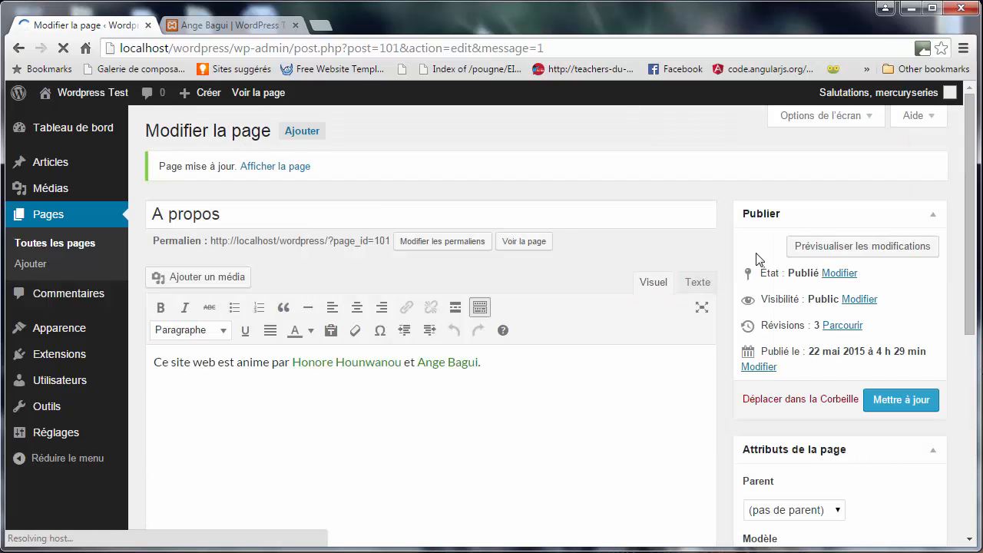
View the "A propos" page on the site to examine its full-width layout
{"action": "left_click", "coordinate": [231, 25]}
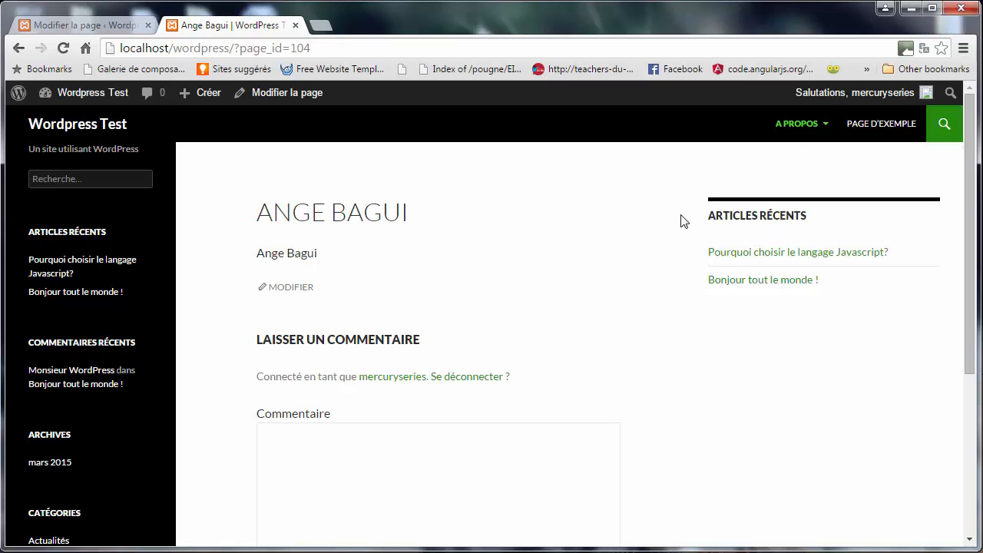
{"action": "mouse_move", "coordinate": [804, 139]}
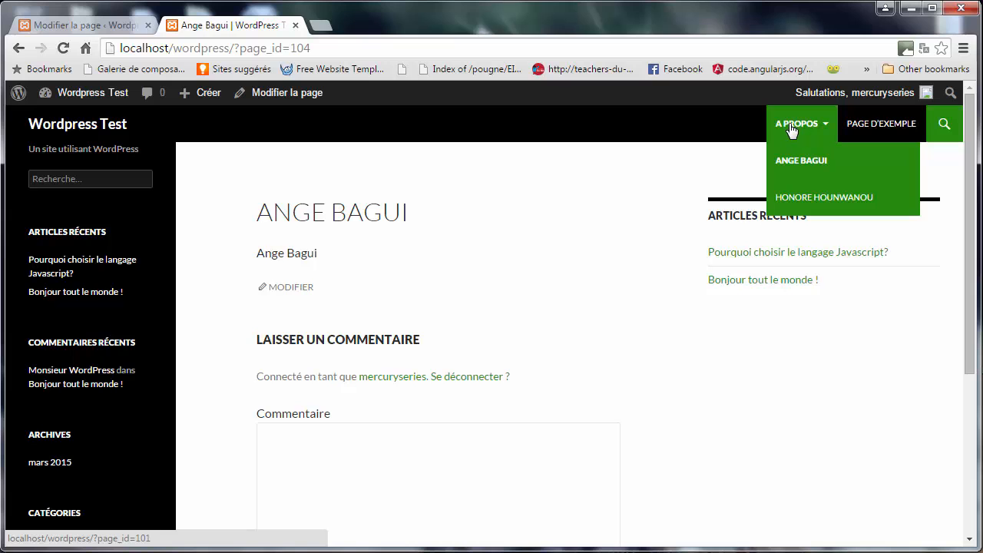
{"action": "left_click", "coordinate": [791, 128]}
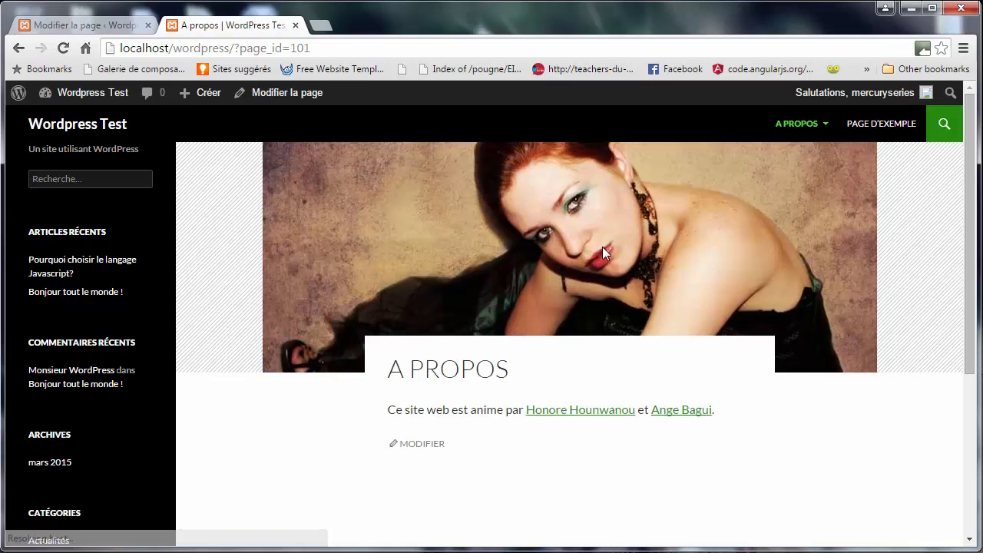
{"action": "left_click_drag", "start_coordinate": [971, 207], "coordinate": [965, 424]}
{"action": "scroll", "coordinate": [950, 320], "scroll_direction": "up", "scroll_amount": 4}
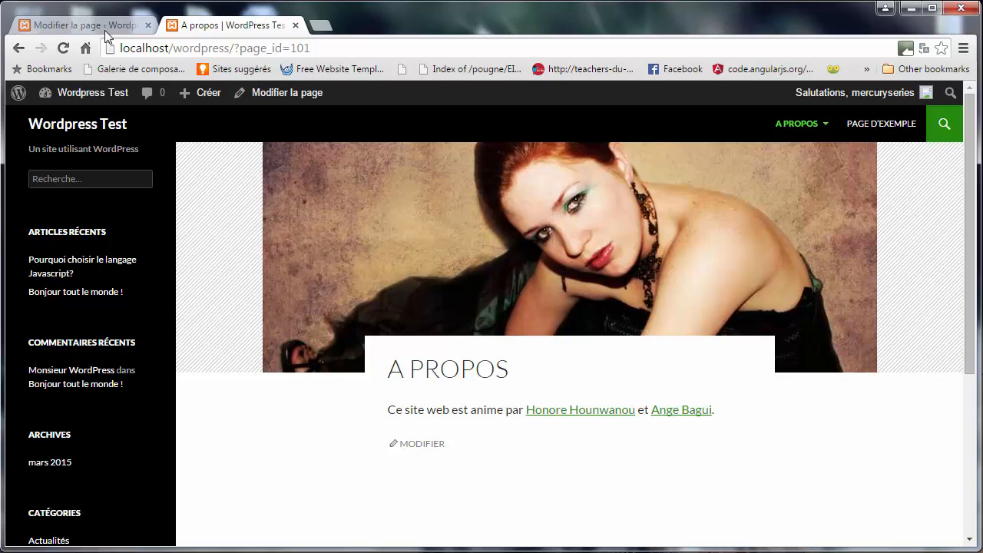
In the list of all pages, move the two subpages of "A propos" to the Corbeille
{"action": "left_click", "coordinate": [78, 27]}
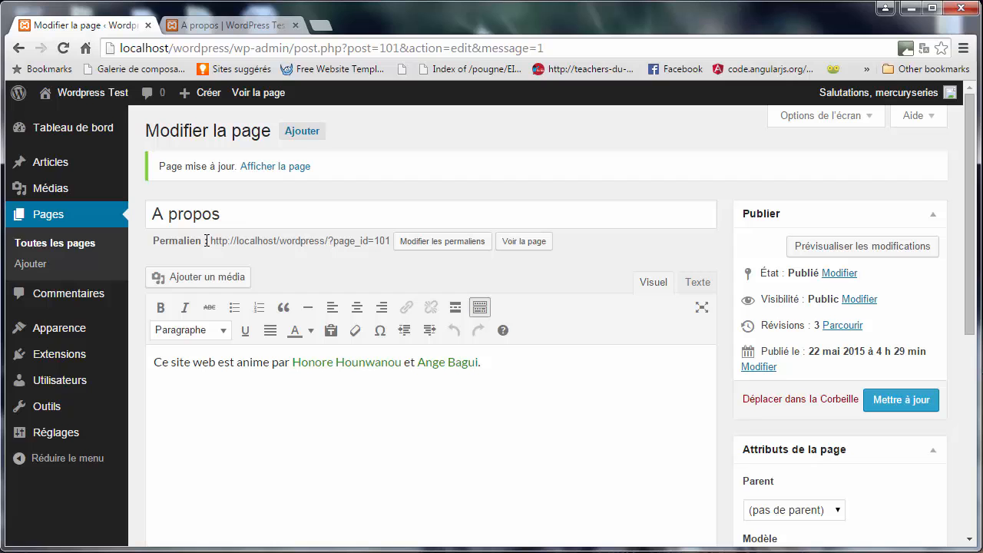
{"action": "left_click", "coordinate": [60, 243]}
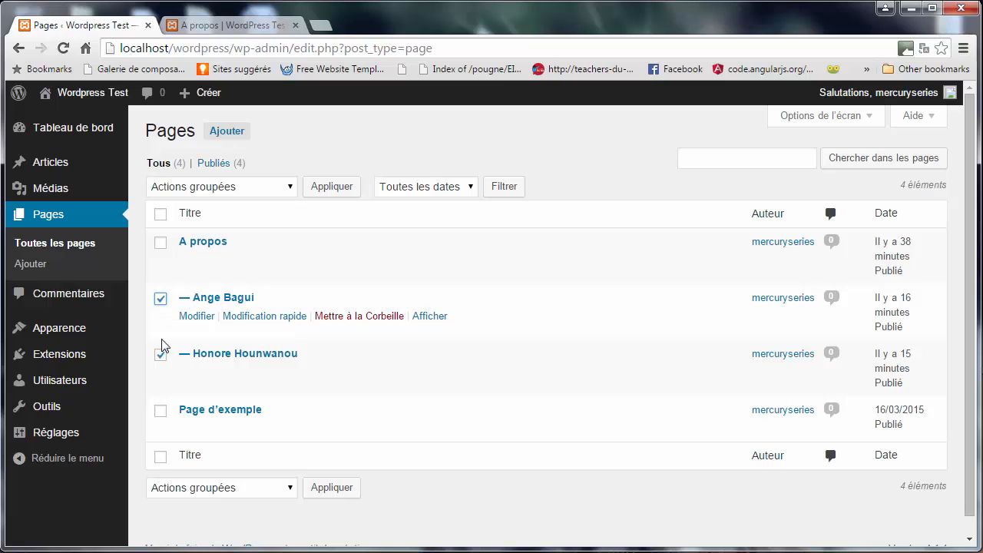
{"action": "left_click", "coordinate": [259, 189]}
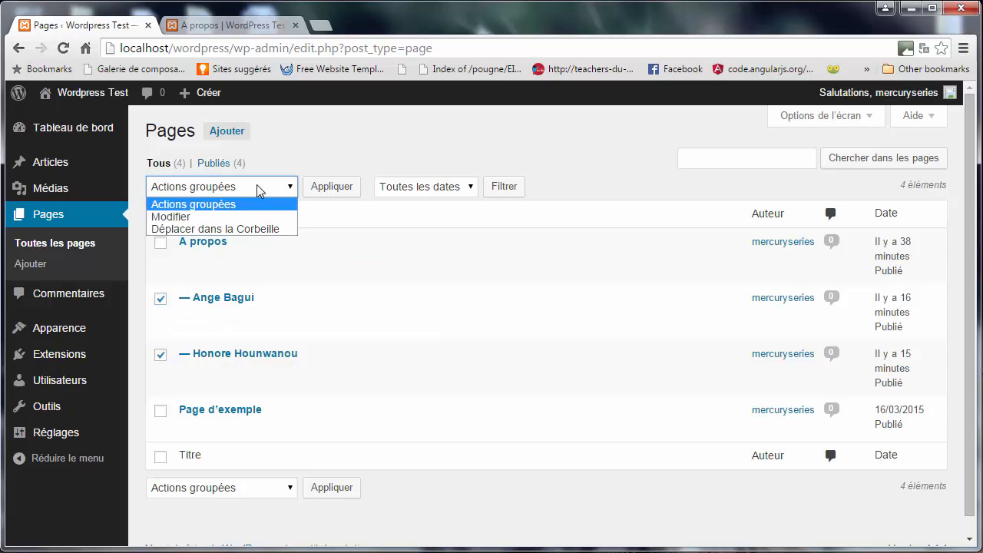
{"action": "left_click", "coordinate": [231, 229]}
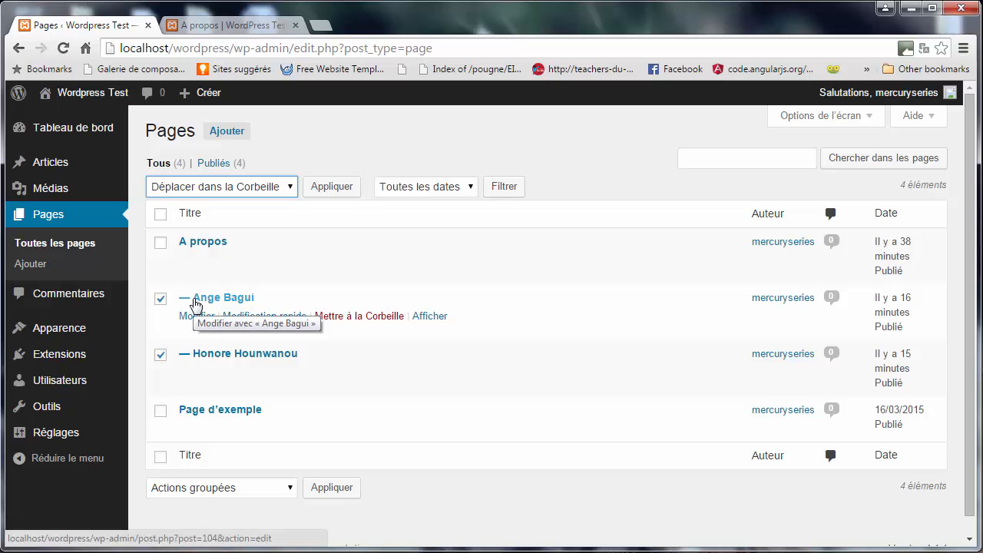
{"action": "left_click", "coordinate": [320, 489]}
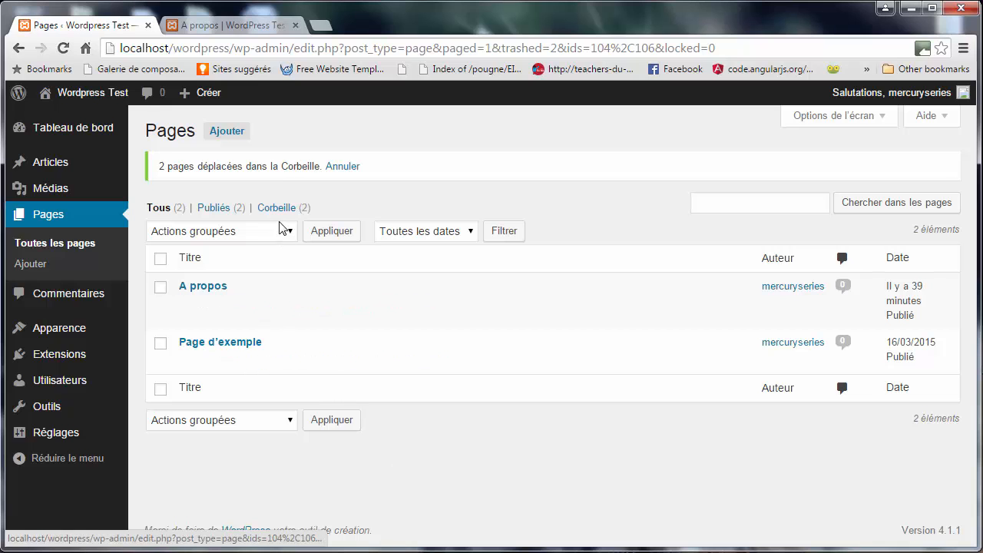
Permanently delete both trashed subpages of "A propos" from the Corbeille
{"action": "left_click", "coordinate": [271, 208]}
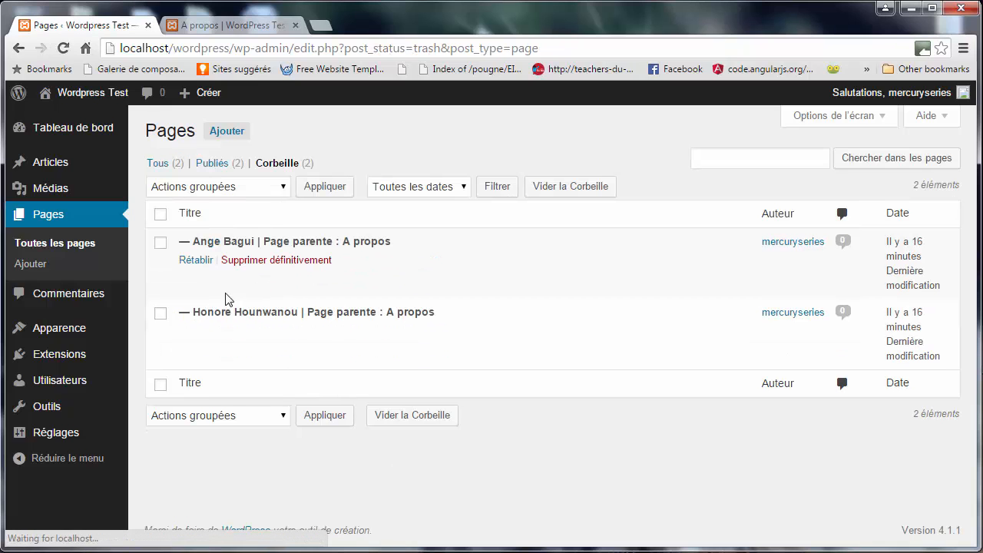
{"action": "left_click", "coordinate": [160, 243]}
{"action": "left_click", "coordinate": [161, 314]}
{"action": "left_click", "coordinate": [242, 187]}
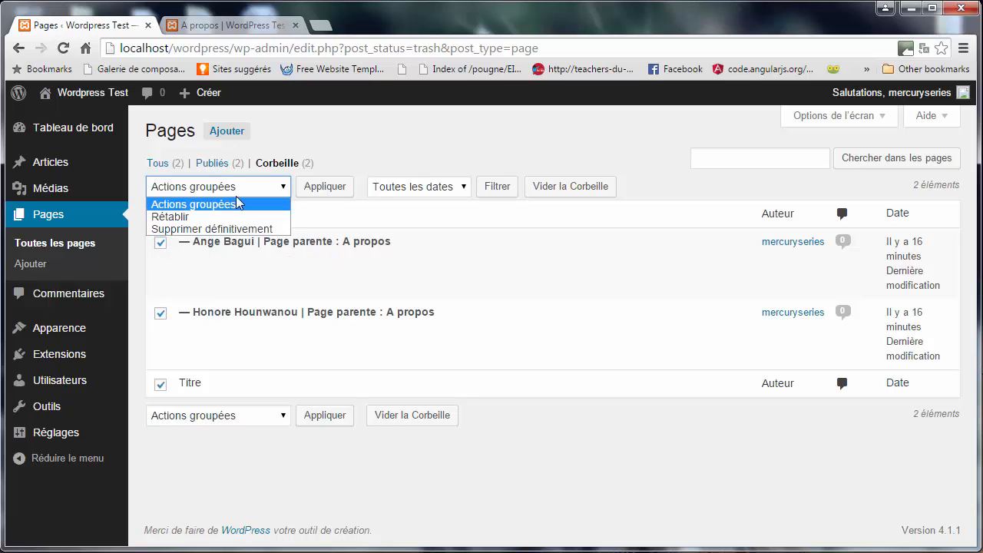
{"action": "left_click", "coordinate": [222, 229]}
{"action": "left_click", "coordinate": [326, 192]}
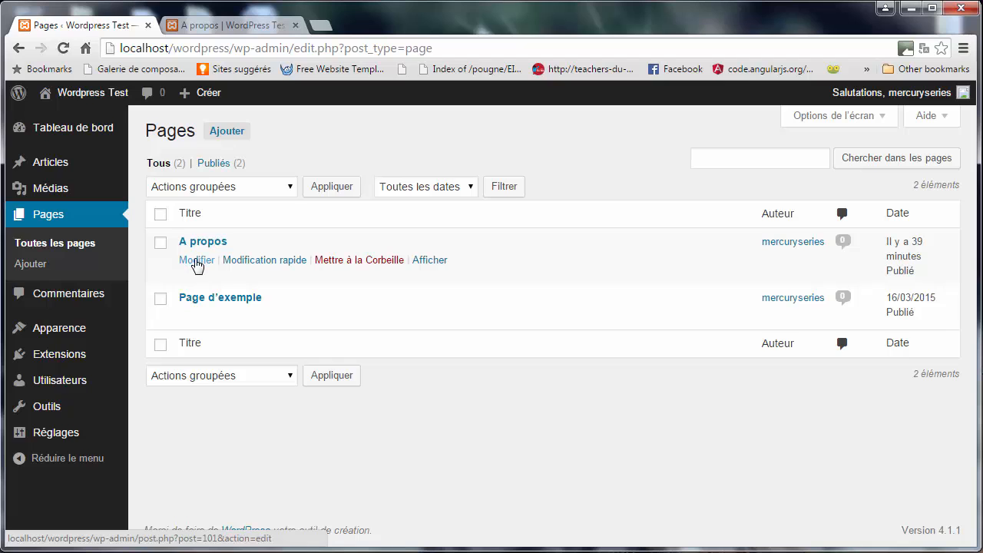
Restore the "A propos" page to its revision of 22 mai at 4 h 29 min and update the page
{"action": "left_click", "coordinate": [196, 263]}
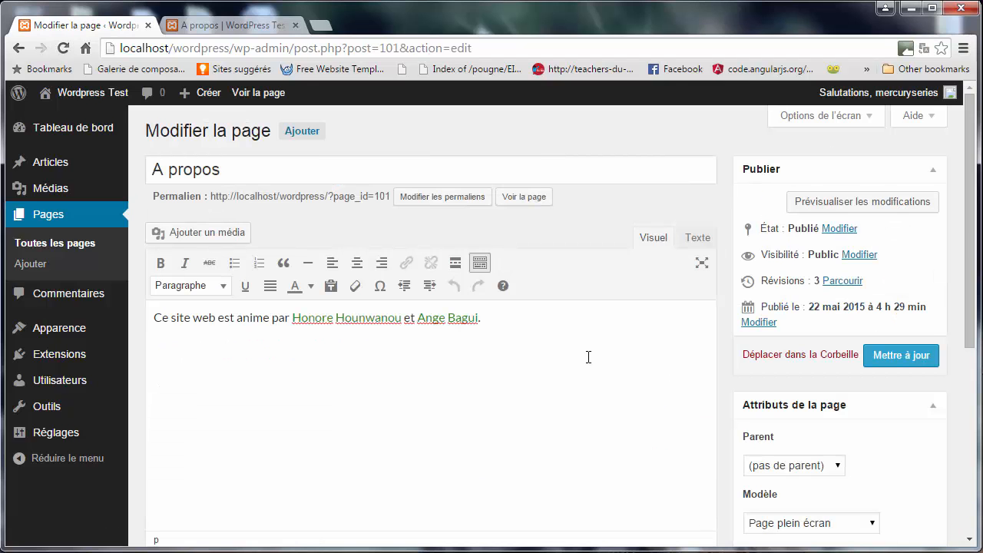
{"action": "left_click_drag", "start_coordinate": [468, 317], "coordinate": [266, 328]}
{"action": "left_click", "coordinate": [266, 328]}
{"action": "left_click", "coordinate": [841, 282]}
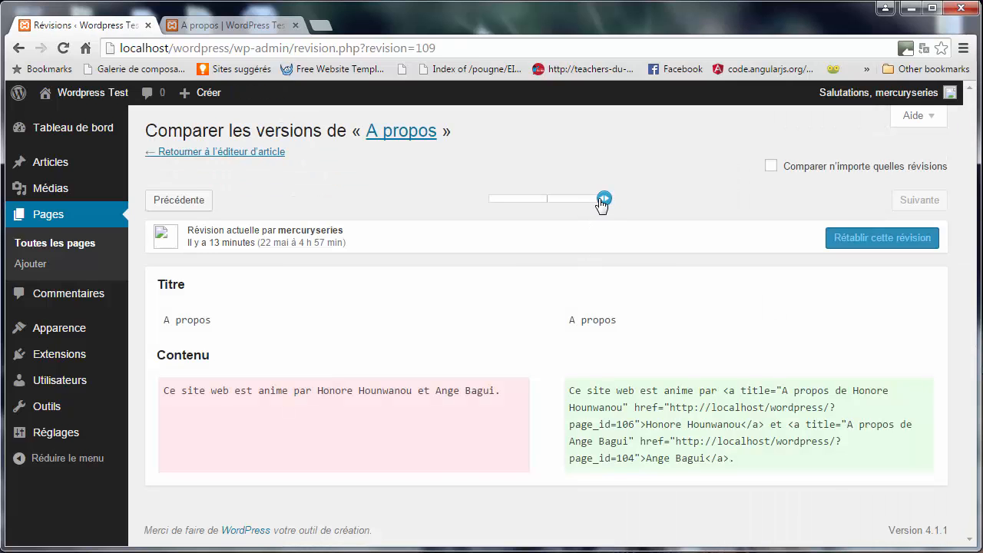
{"action": "left_click_drag", "start_coordinate": [605, 199], "coordinate": [477, 201]}
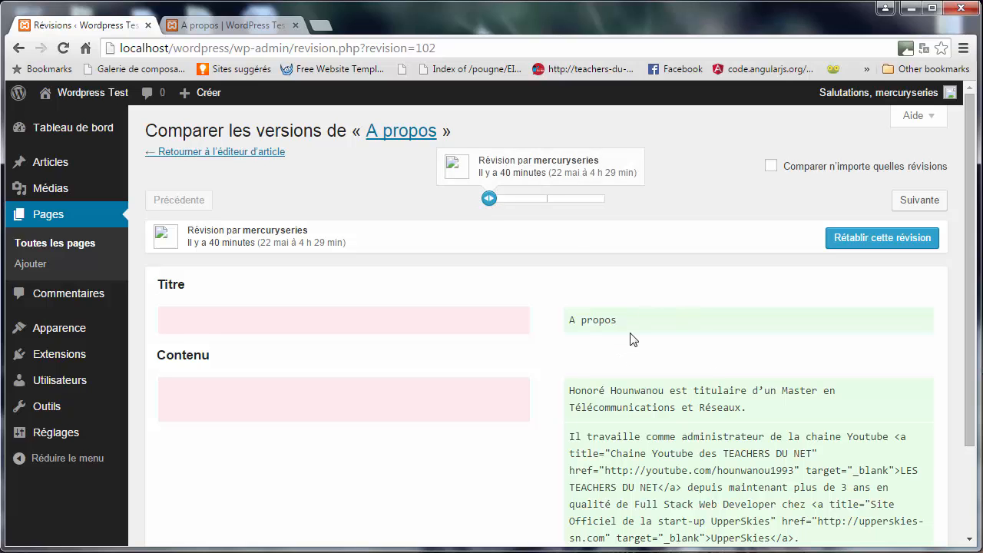
{"action": "left_click", "coordinate": [854, 239]}
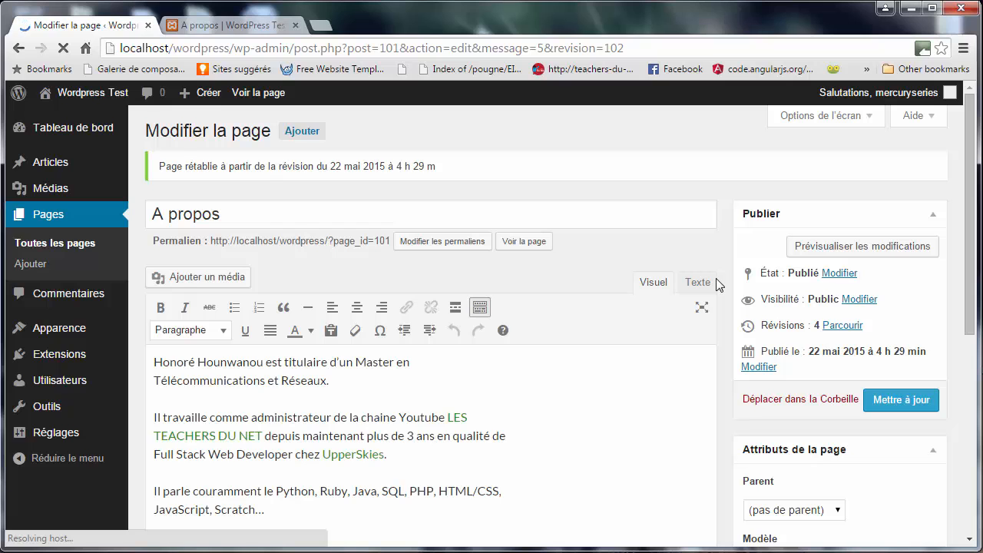
{"action": "left_click_drag", "start_coordinate": [157, 378], "coordinate": [347, 492]}
{"action": "left_click", "coordinate": [348, 490]}
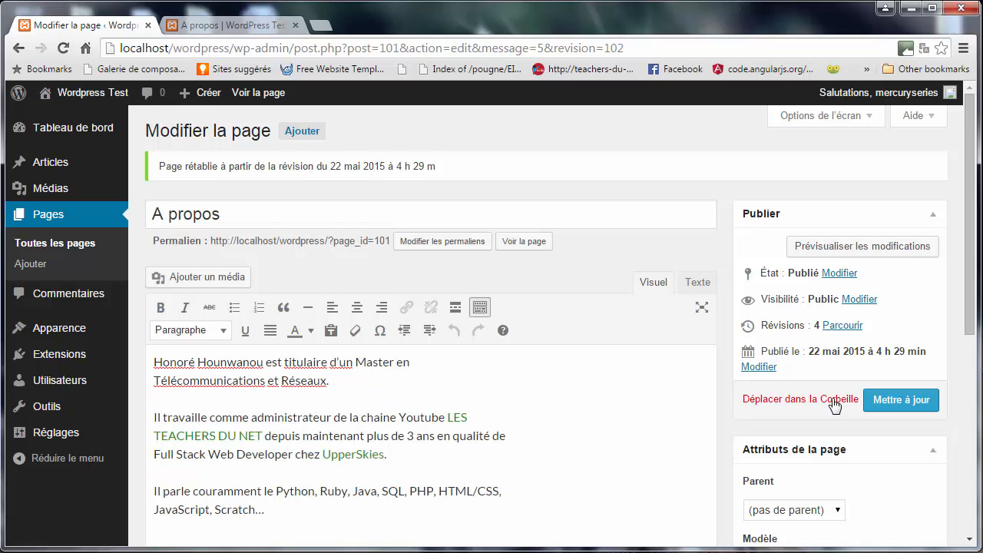
{"action": "left_click", "coordinate": [876, 401]}
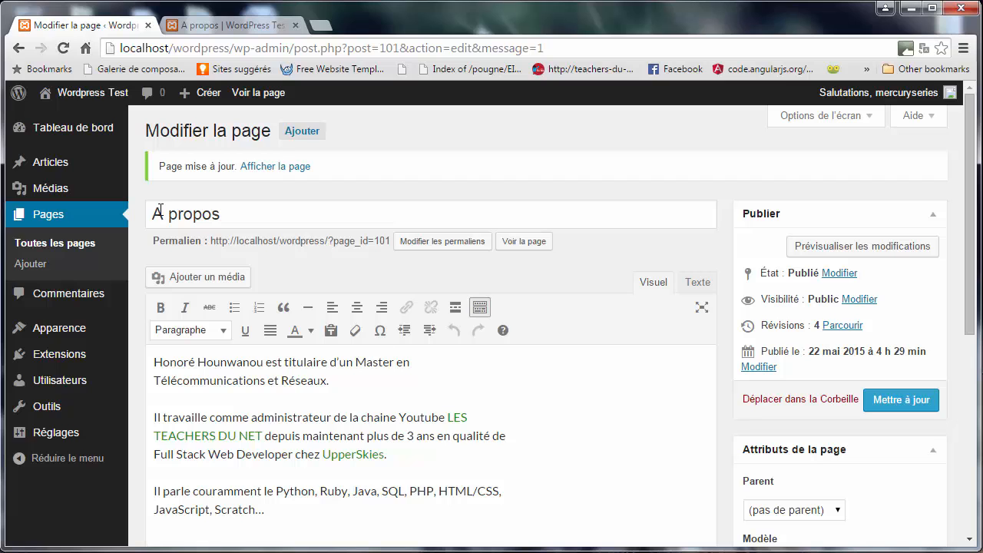
Create and publish a new page titled "Contributeurs" with the "Page des contributeurs" template
{"action": "left_click", "coordinate": [121, 264]}
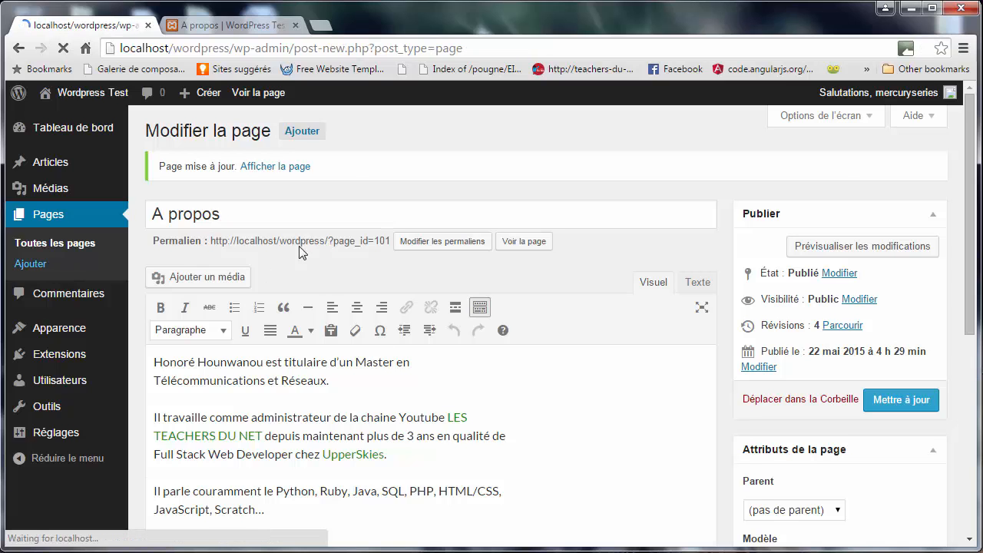
{"action": "type", "text": "Contributeurs"}
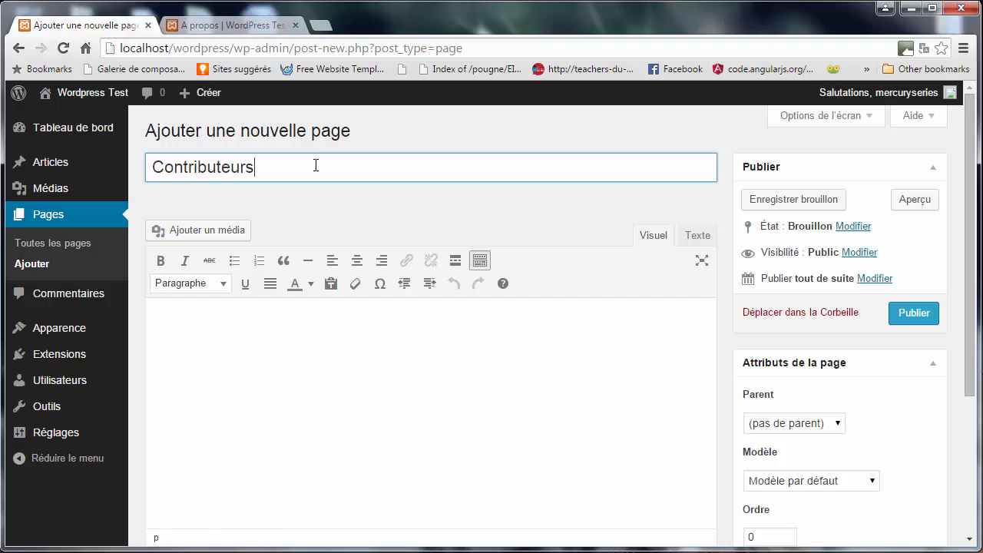
{"action": "left_click_drag", "start_coordinate": [315, 165], "coordinate": [136, 168]}
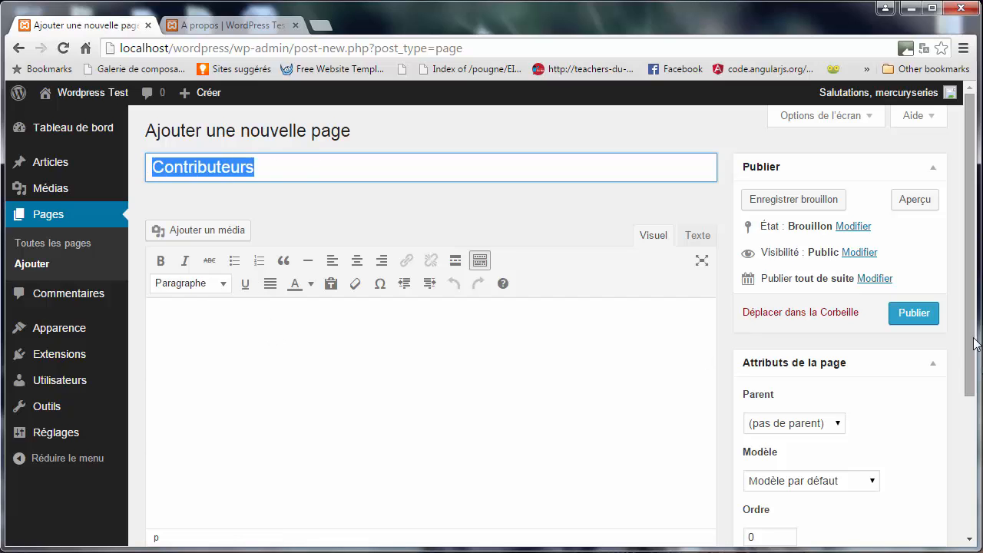
{"action": "left_click_drag", "start_coordinate": [972, 351], "coordinate": [977, 402]}
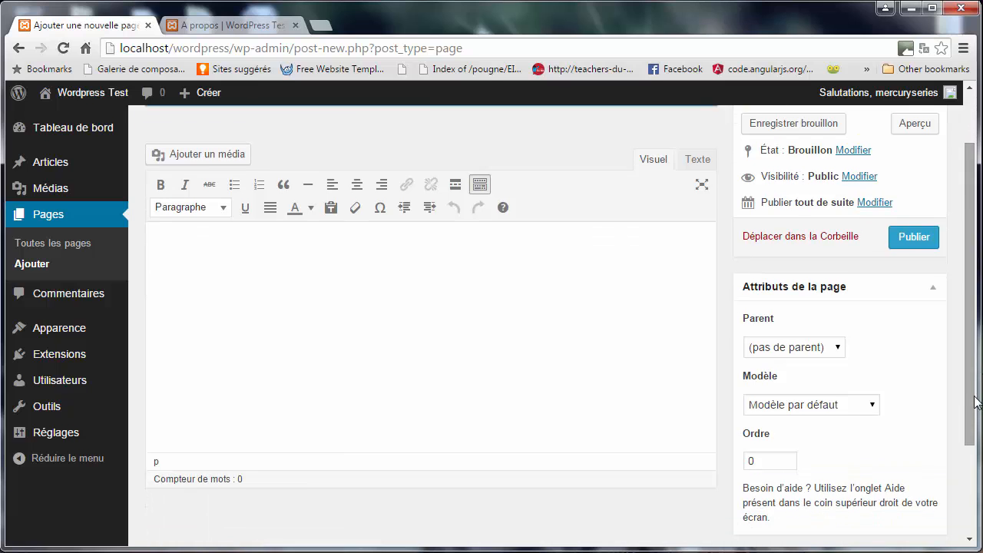
{"action": "left_click", "coordinate": [840, 404]}
{"action": "left_click", "coordinate": [798, 435]}
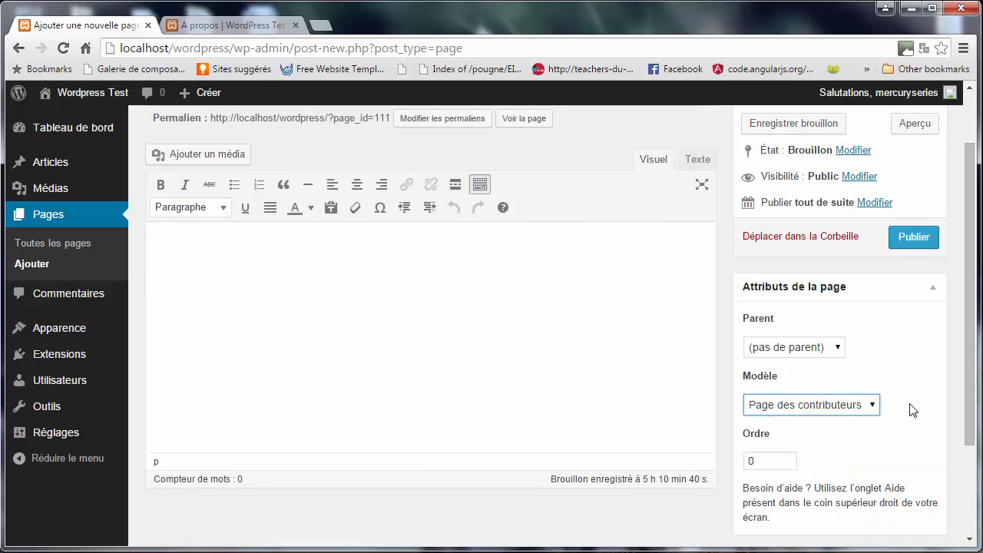
{"action": "left_click", "coordinate": [911, 239]}
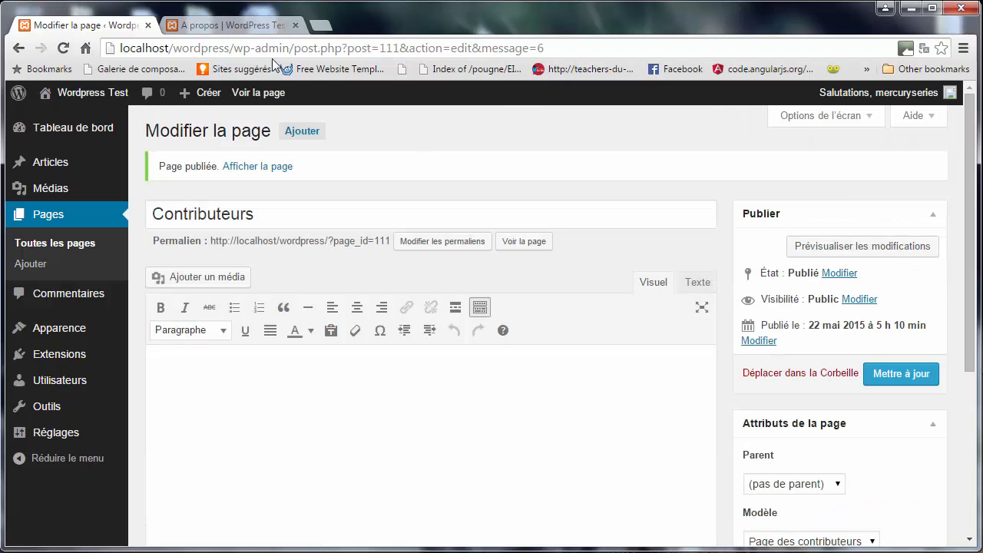
Reload the site and examine the contributor entry on the "Contributeurs" page
{"action": "left_click", "coordinate": [244, 26]}
{"action": "left_click", "coordinate": [369, 47]}
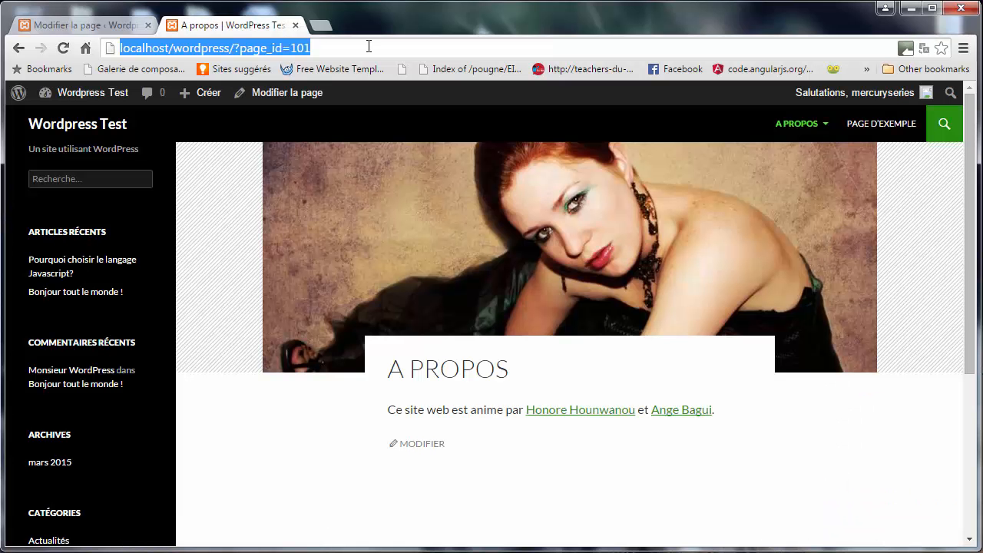
{"action": "key", "text": "Return"}
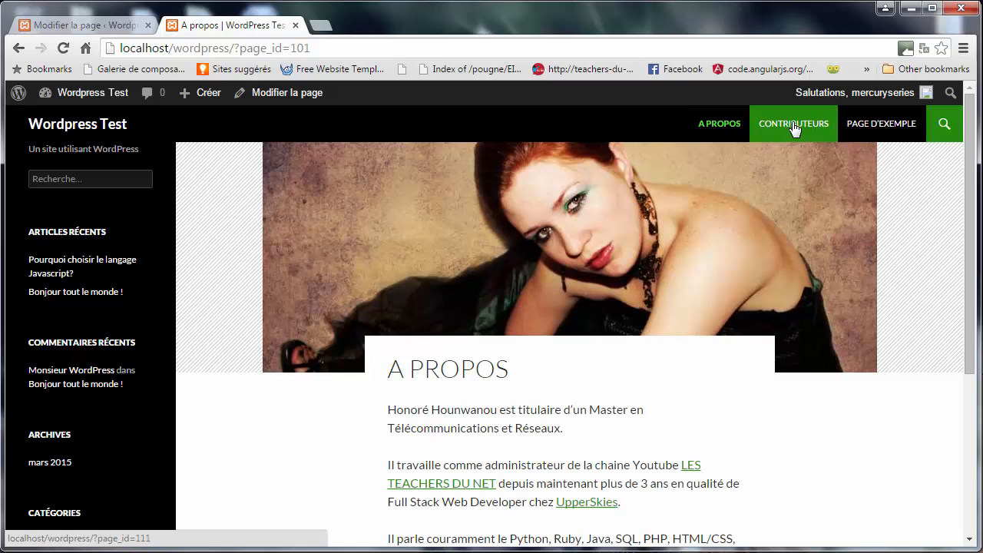
{"action": "left_click", "coordinate": [794, 125]}
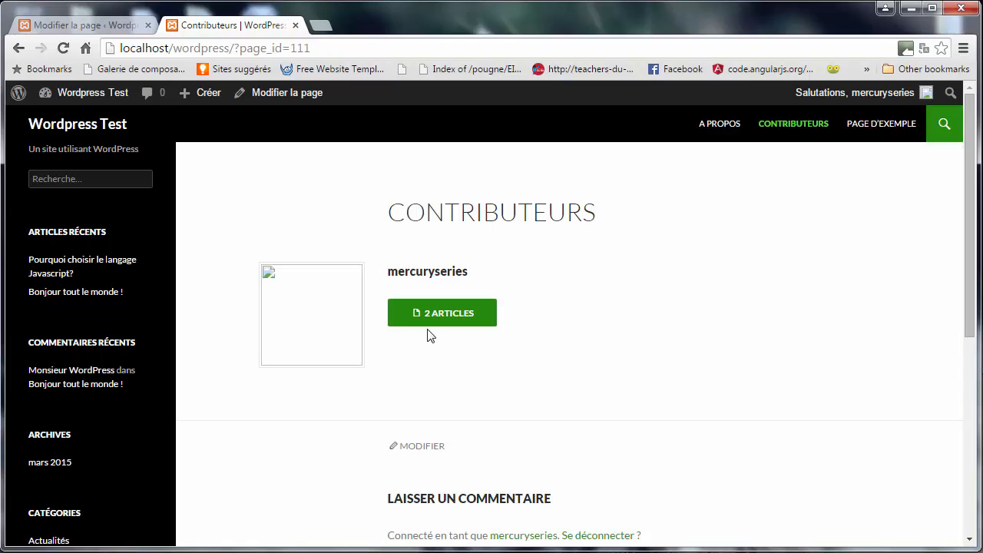
{"action": "left_click_drag", "start_coordinate": [388, 271], "coordinate": [471, 267]}
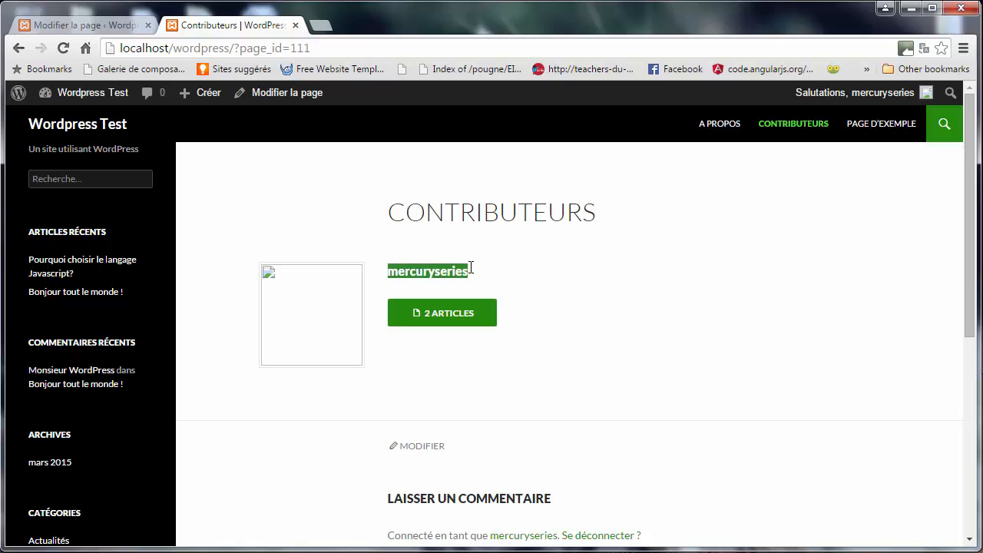
{"action": "left_click", "coordinate": [449, 272]}
{"action": "double_click", "coordinate": [449, 272]}
{"action": "left_click", "coordinate": [410, 356]}
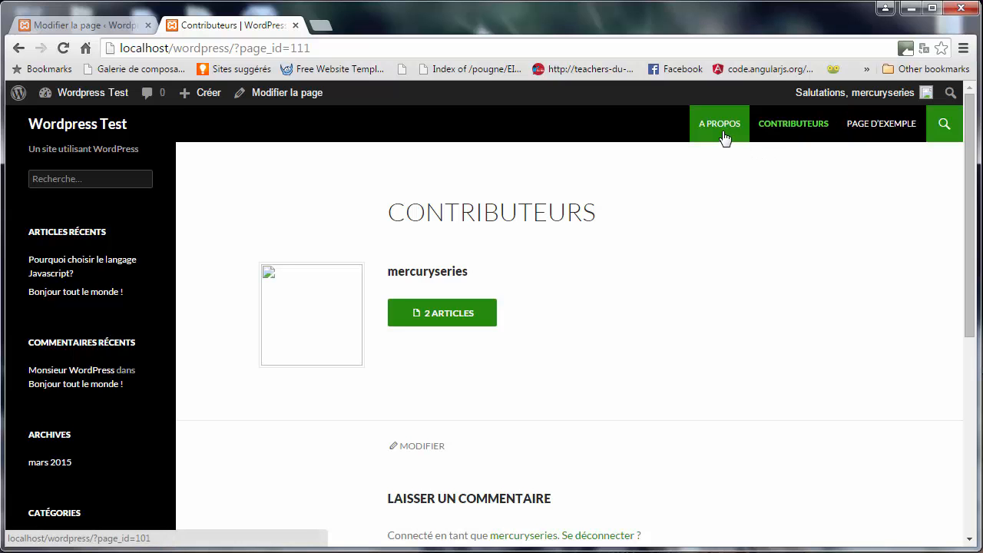
Set "A propos" as the parent of the "Contributeurs" page and update the page
{"action": "left_click", "coordinate": [86, 25]}
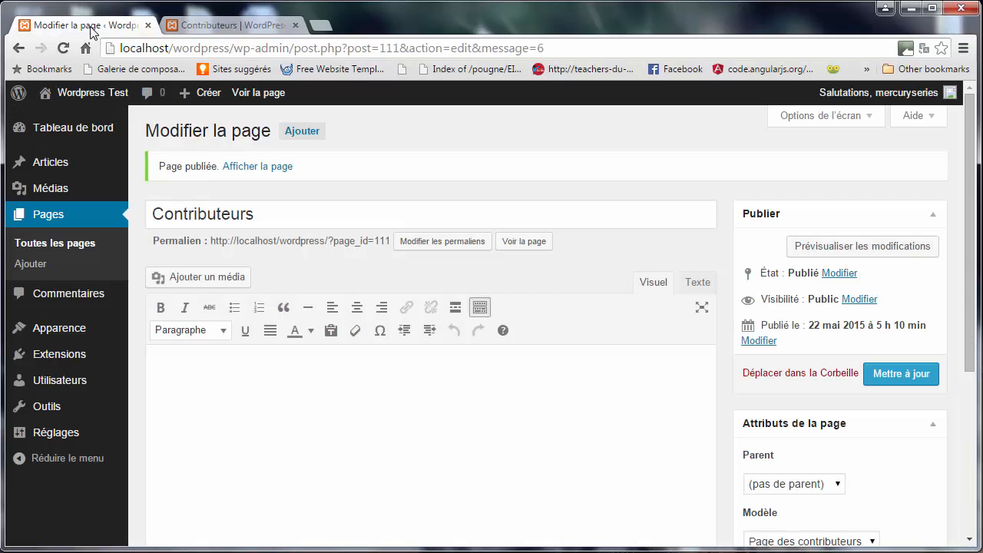
{"action": "left_click_drag", "start_coordinate": [972, 218], "coordinate": [972, 318]}
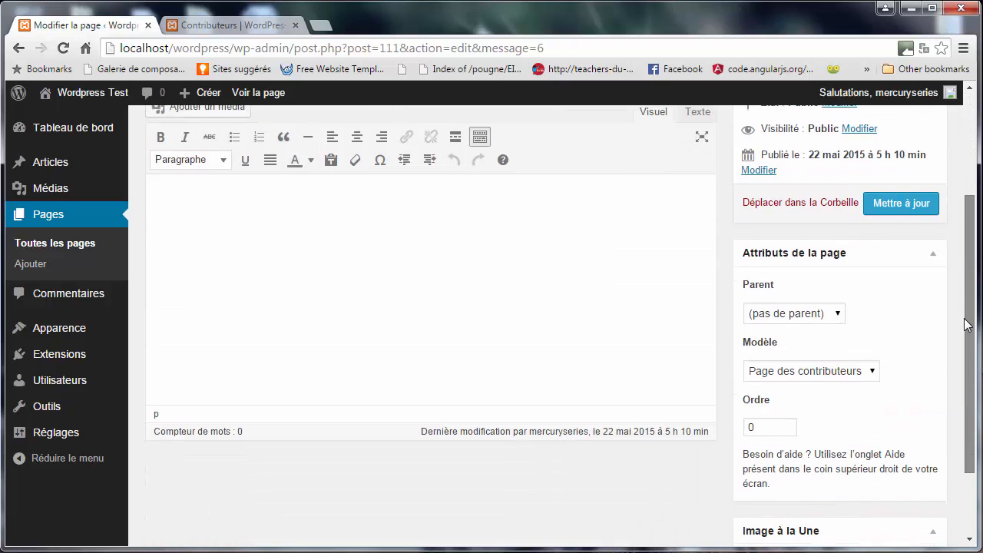
{"action": "left_click", "coordinate": [765, 320]}
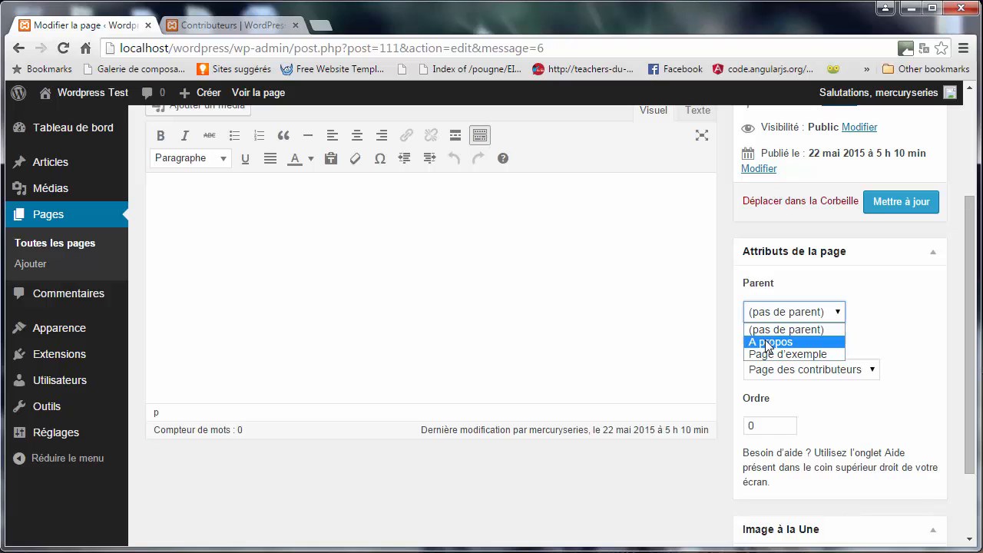
{"action": "left_click", "coordinate": [769, 346]}
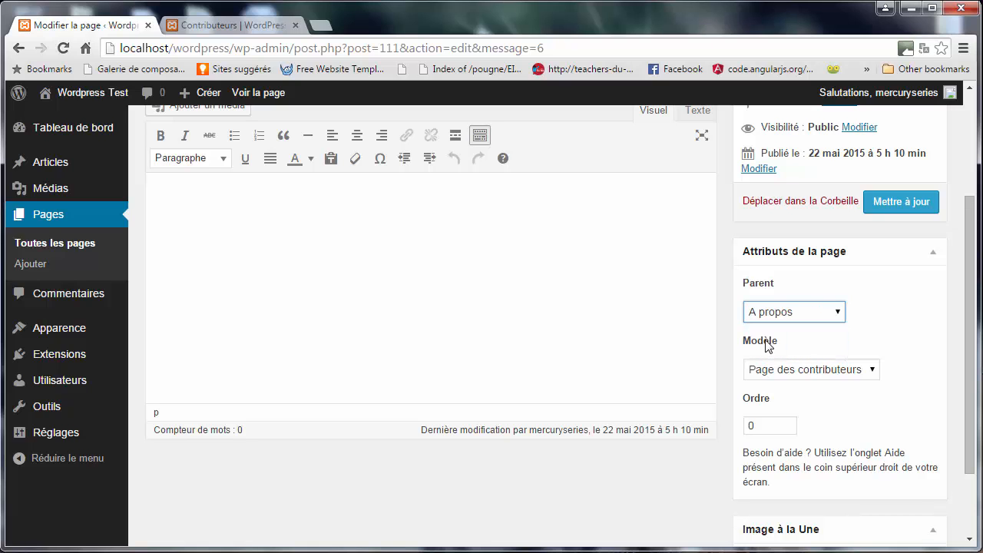
{"action": "left_click", "coordinate": [905, 203]}
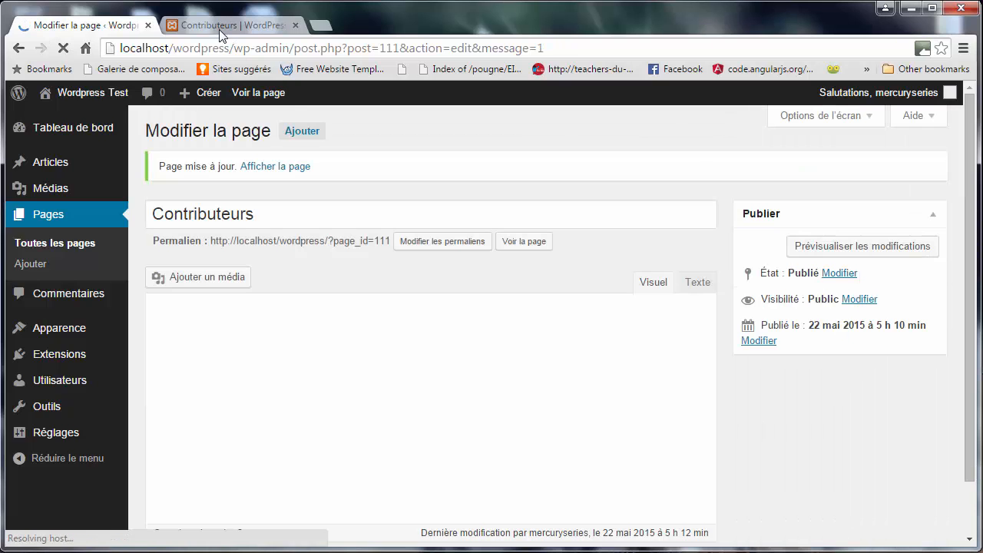
Reload the site's "Contributeurs" page and check the "A propos" entry in the site navigation
{"action": "left_click", "coordinate": [222, 26]}
{"action": "key", "text": "F5"}
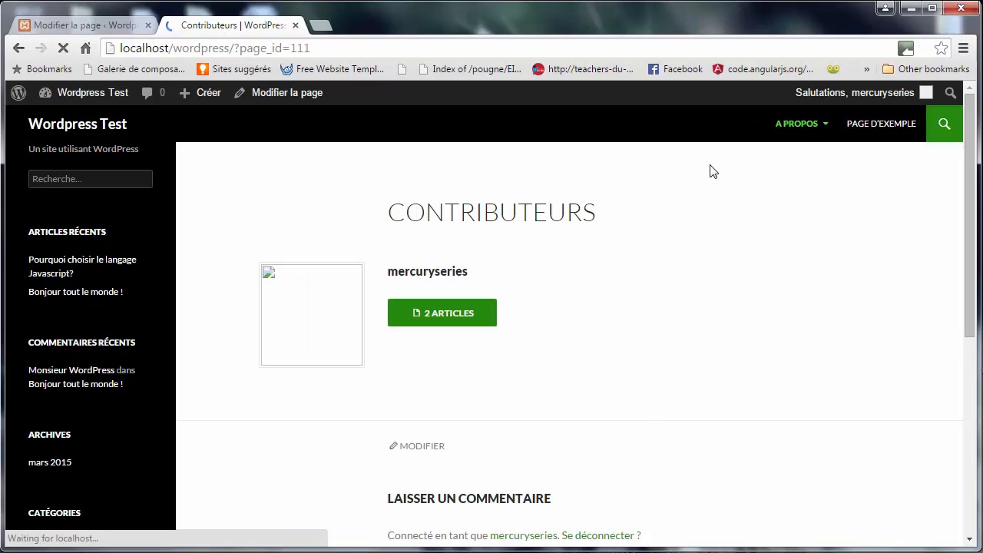
{"action": "mouse_move", "coordinate": [799, 138]}
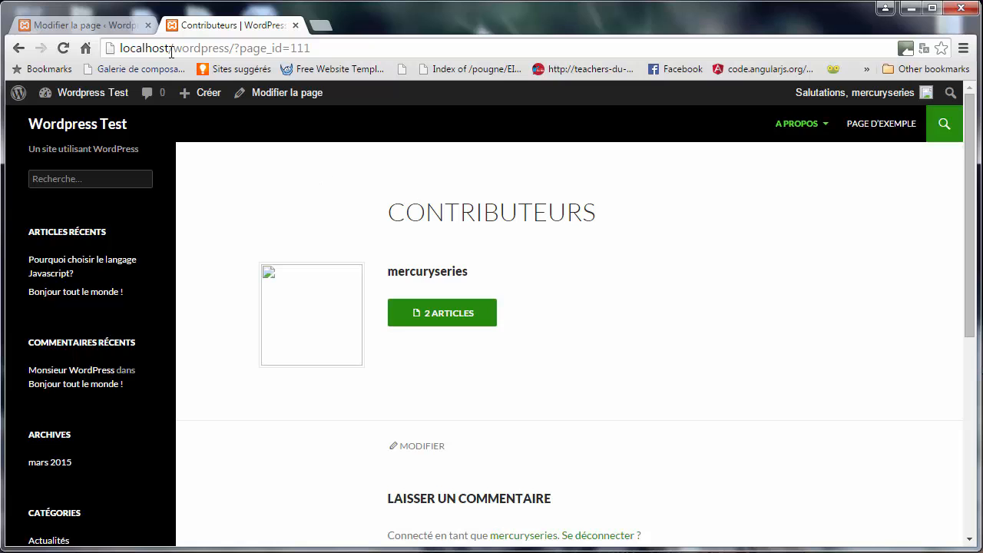
Add the test text "lflflflgg;g" to the body of the "Contributeurs" page and update the page
{"action": "left_click", "coordinate": [124, 28]}
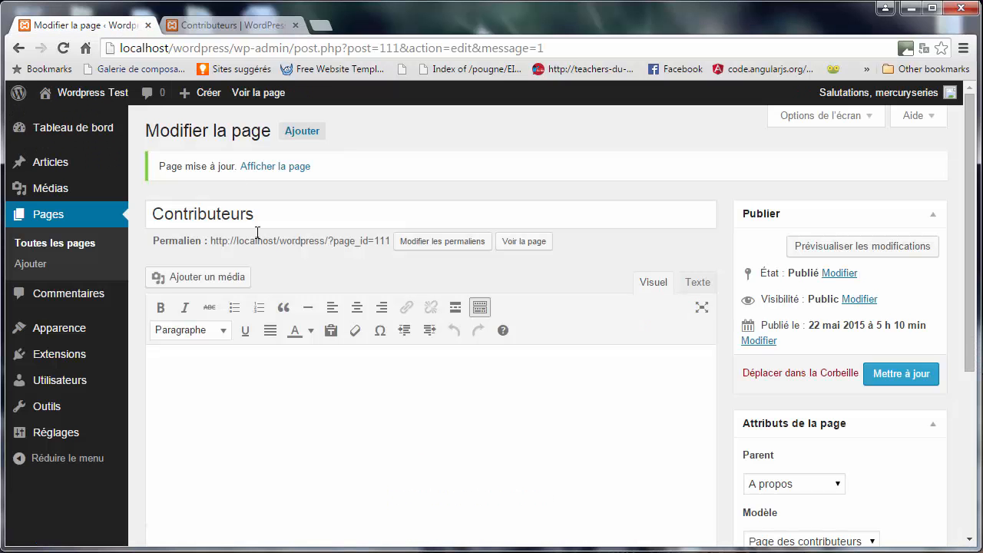
{"action": "left_click", "coordinate": [262, 364]}
{"action": "type", "text": "lflflflgg;g"}
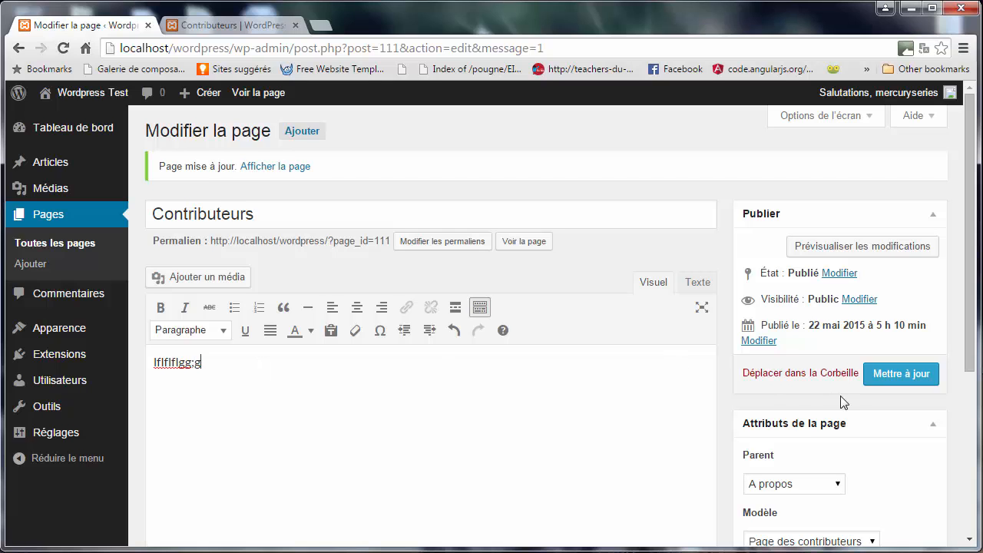
{"action": "left_click", "coordinate": [261, 26]}
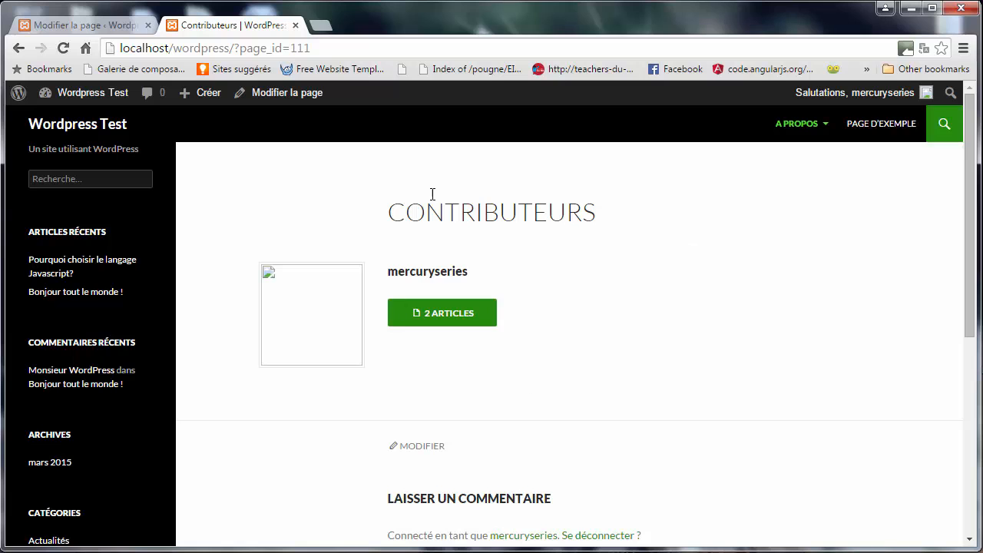
{"action": "left_click", "coordinate": [88, 25]}
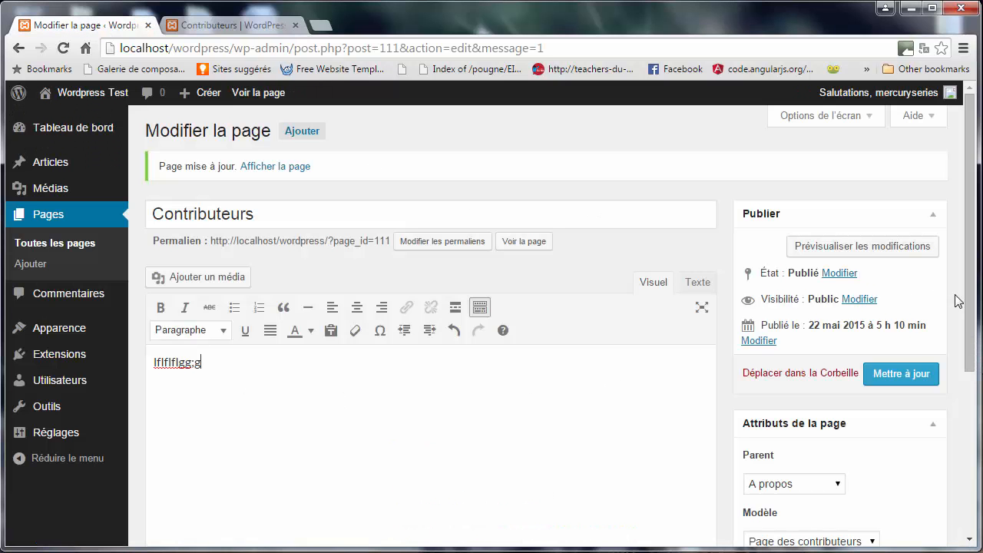
{"action": "left_click_drag", "start_coordinate": [970, 308], "coordinate": [970, 389]}
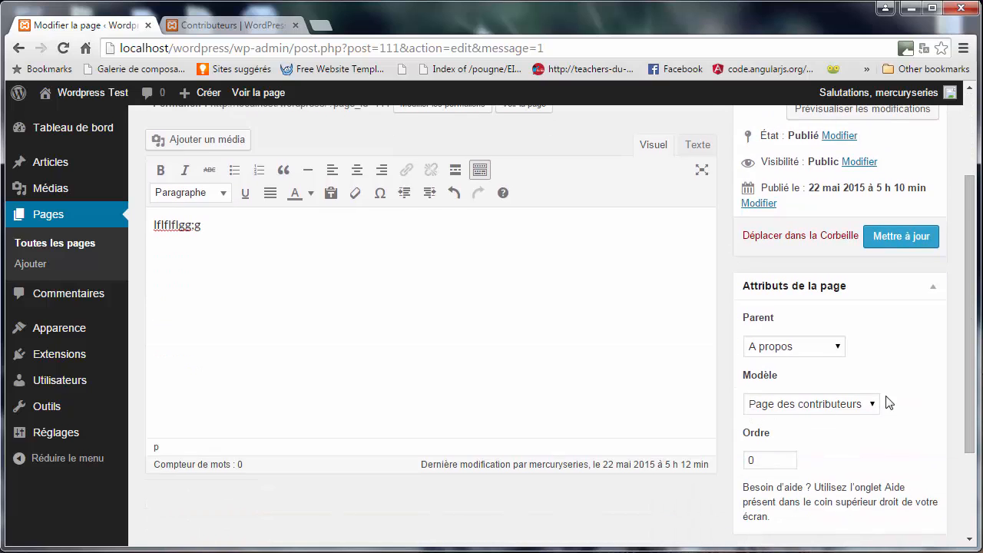
{"action": "left_click", "coordinate": [881, 239]}
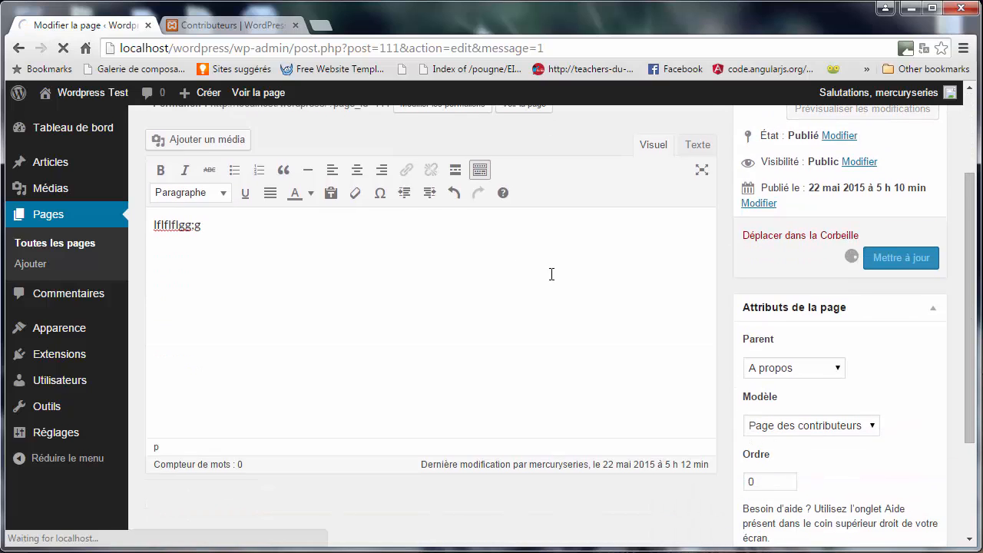
Reload the "Contributeurs" page on the site and check whether its body text is displayed
{"action": "left_click", "coordinate": [223, 30]}
{"action": "left_click", "coordinate": [237, 55]}
{"action": "key", "text": "Return"}
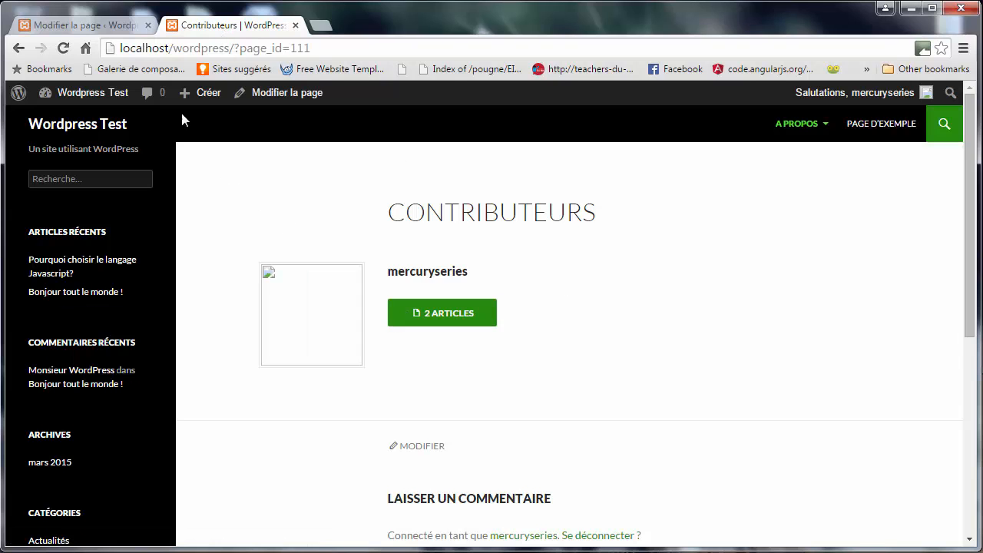
Delete all the body text of the "Contributeurs" page and update the page
{"action": "left_click", "coordinate": [92, 26]}
{"action": "key", "text": "ctrl+a"}
{"action": "key", "text": "Delete"}
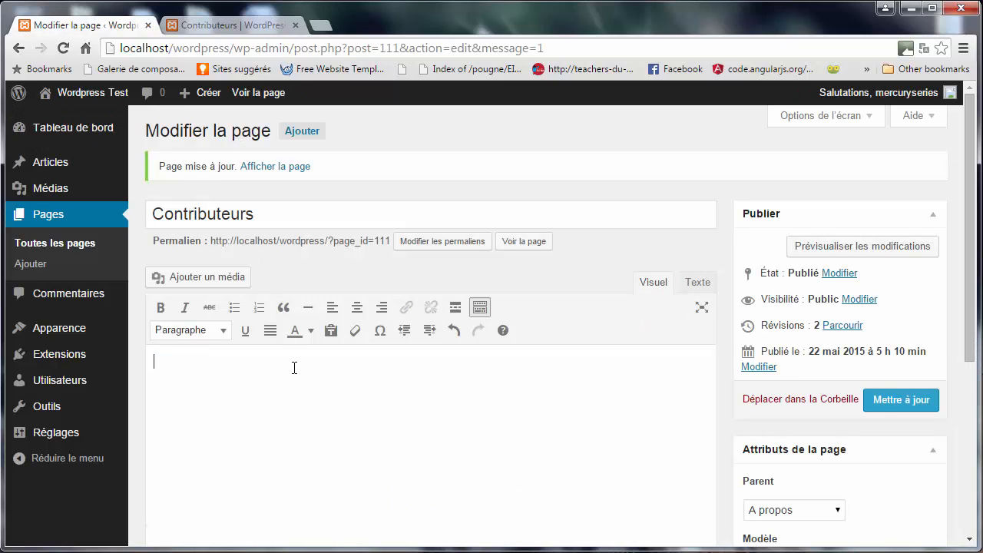
{"action": "left_click", "coordinate": [887, 402]}
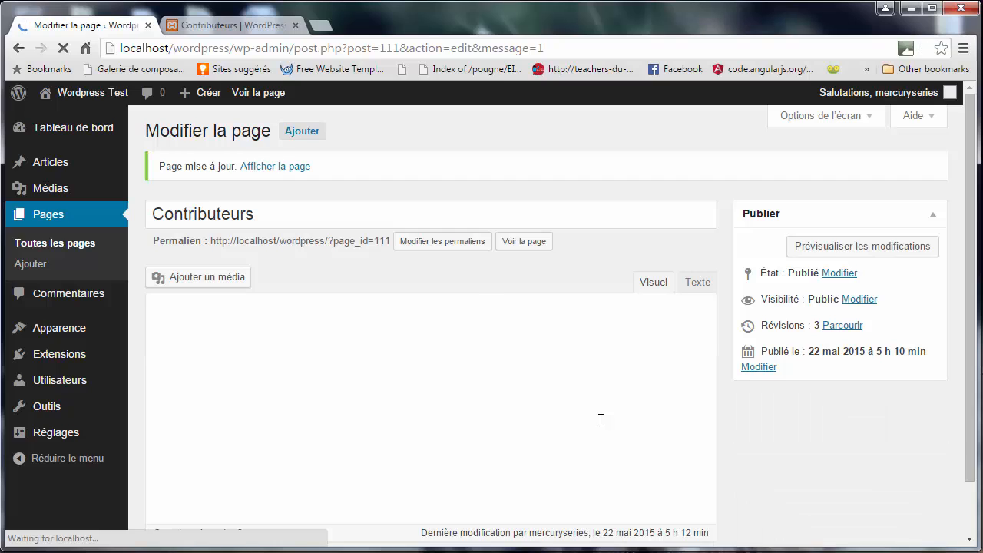